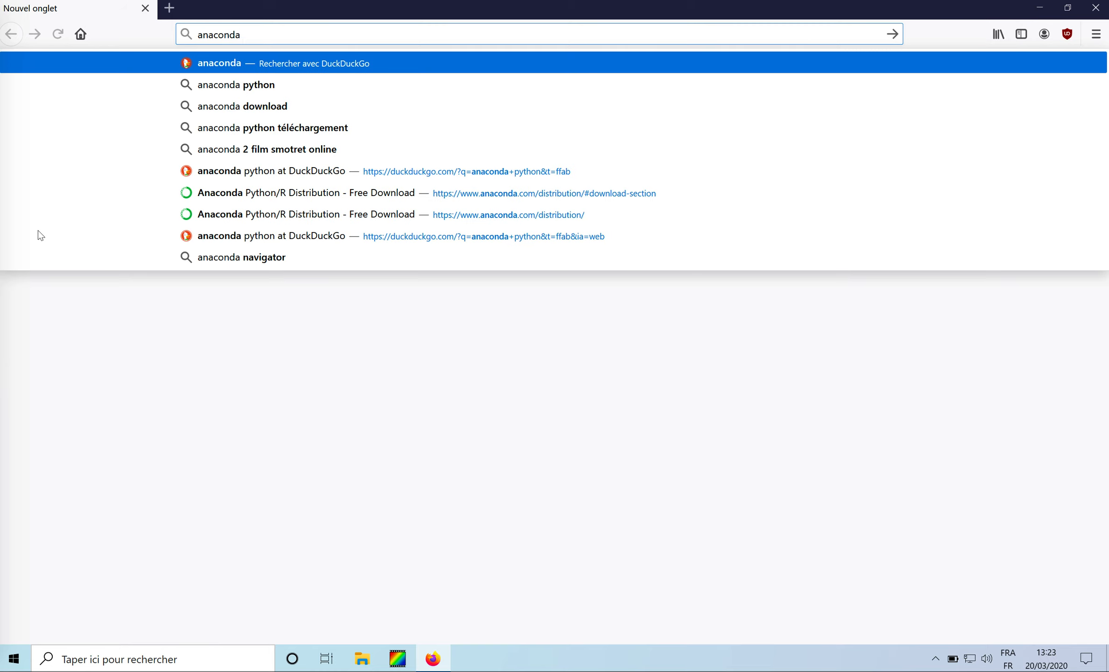
Search the web for "anaconda python" and open the Anaconda Python/R Distribution result.
key("Down")
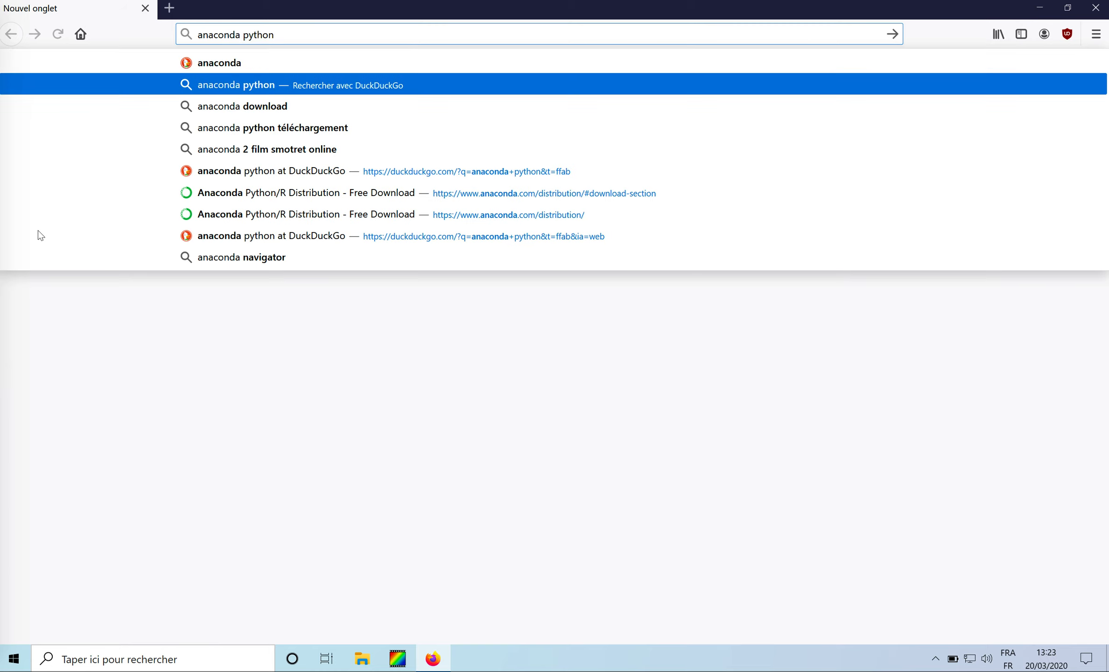
key("Return")
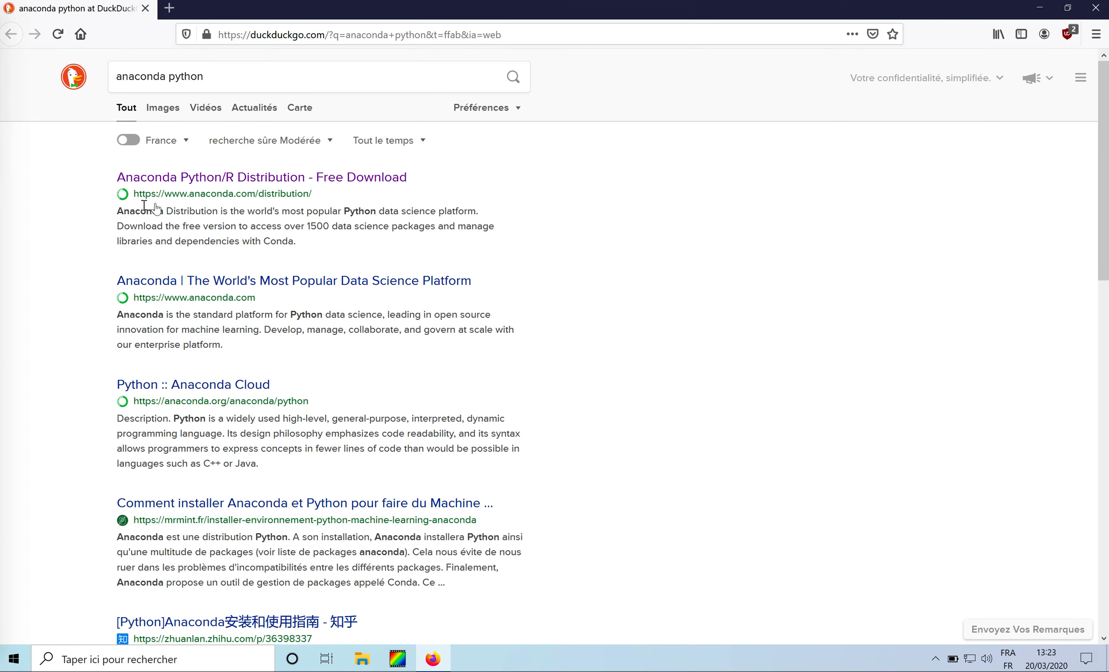
left_click(220, 181)
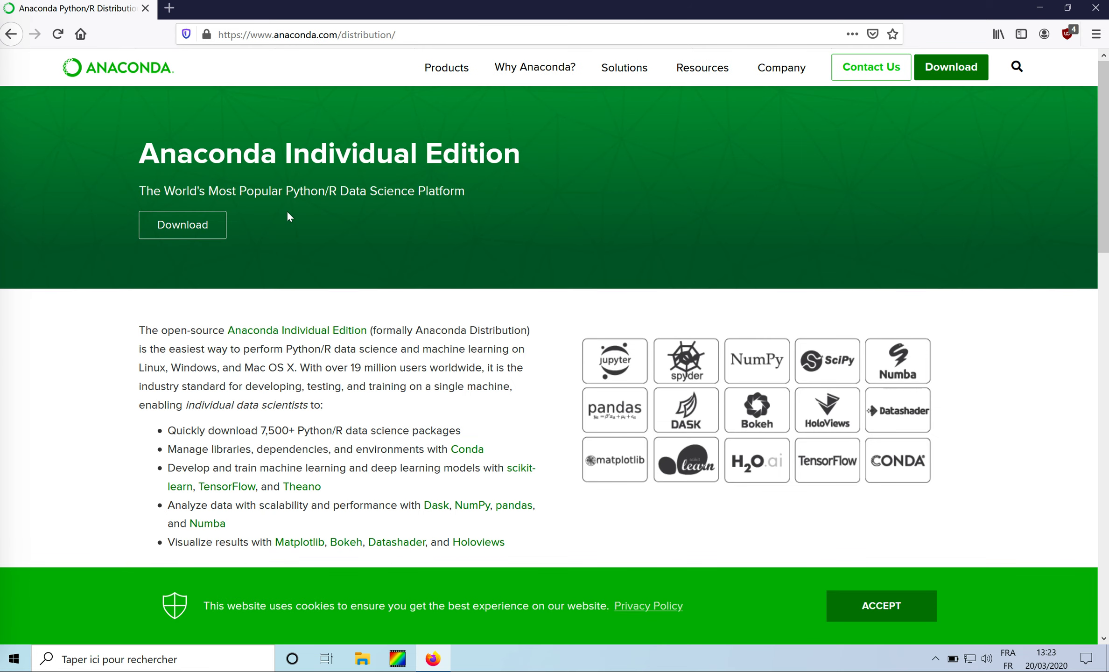
Download the Python 3.7 version of the Anaconda 2020.02 Windows installer and save the file.
left_click(177, 229)
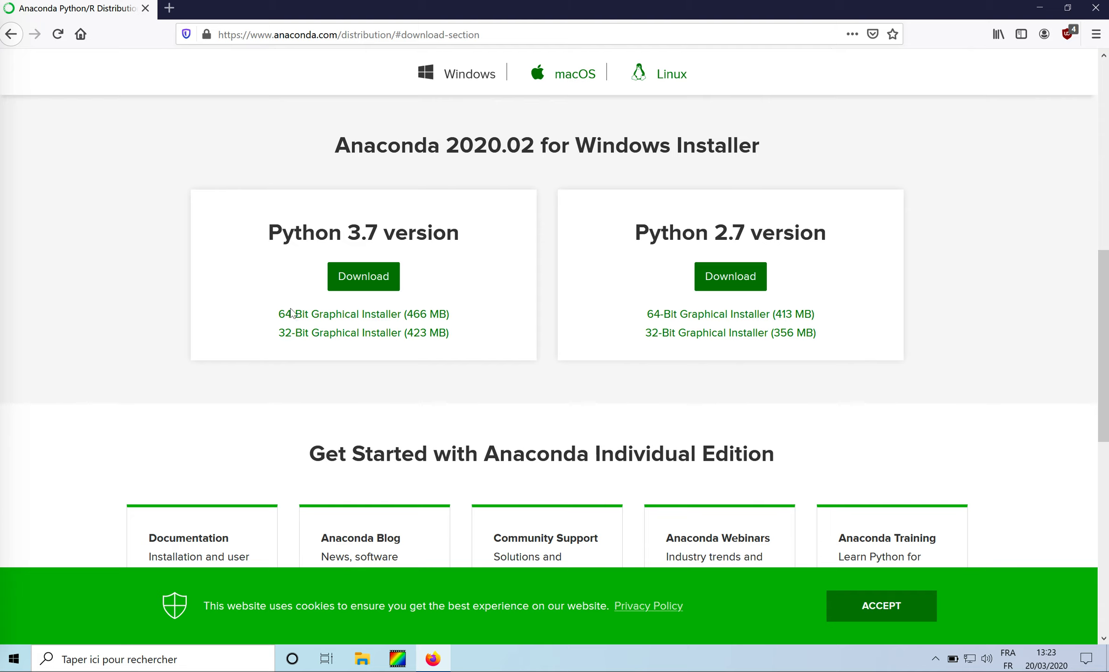
left_click(365, 279)
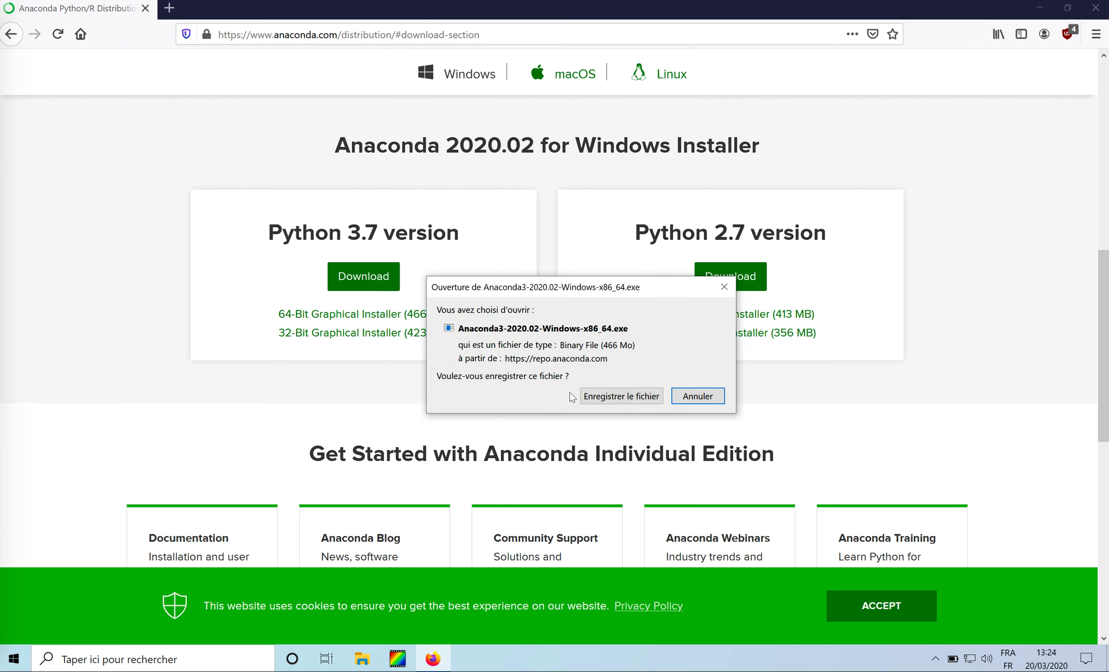
left_click(623, 397)
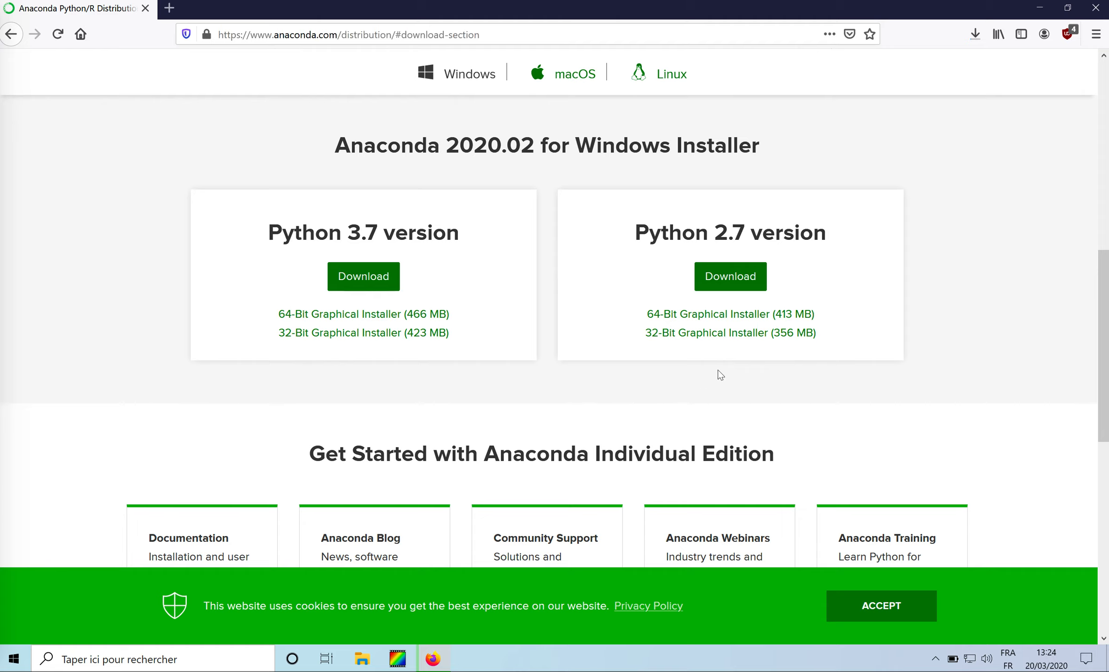
Show the downloaded installer in its folder, close the browser and run Anaconda3-2020.02-Windows-x86_64.exe, accepting the security warning.
left_click(975, 38)
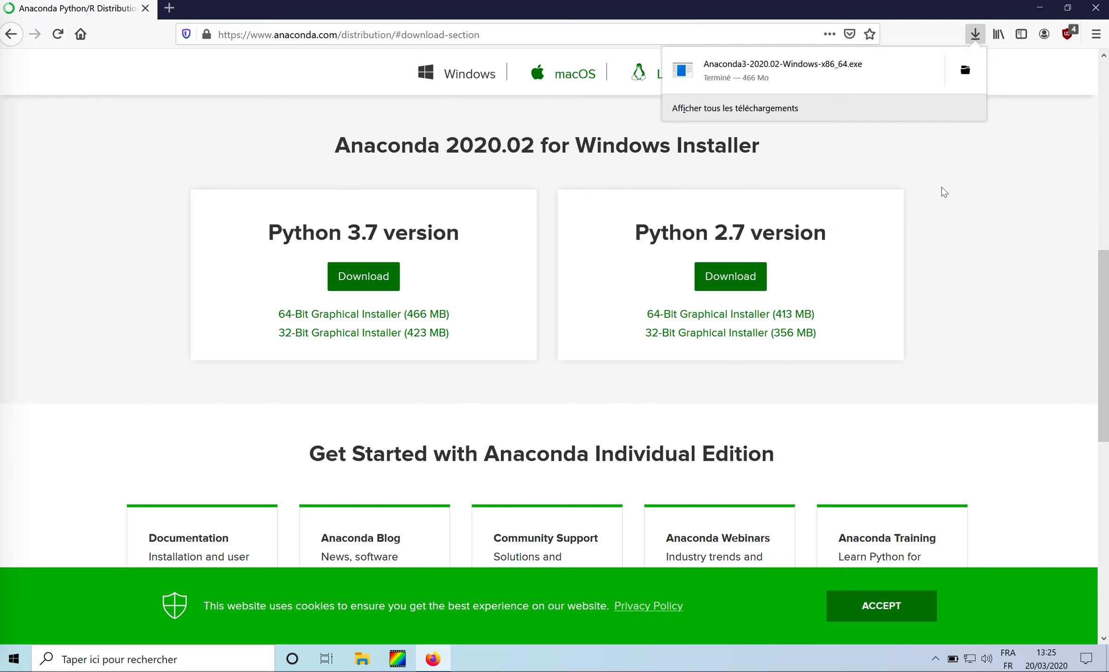
left_click(964, 74)
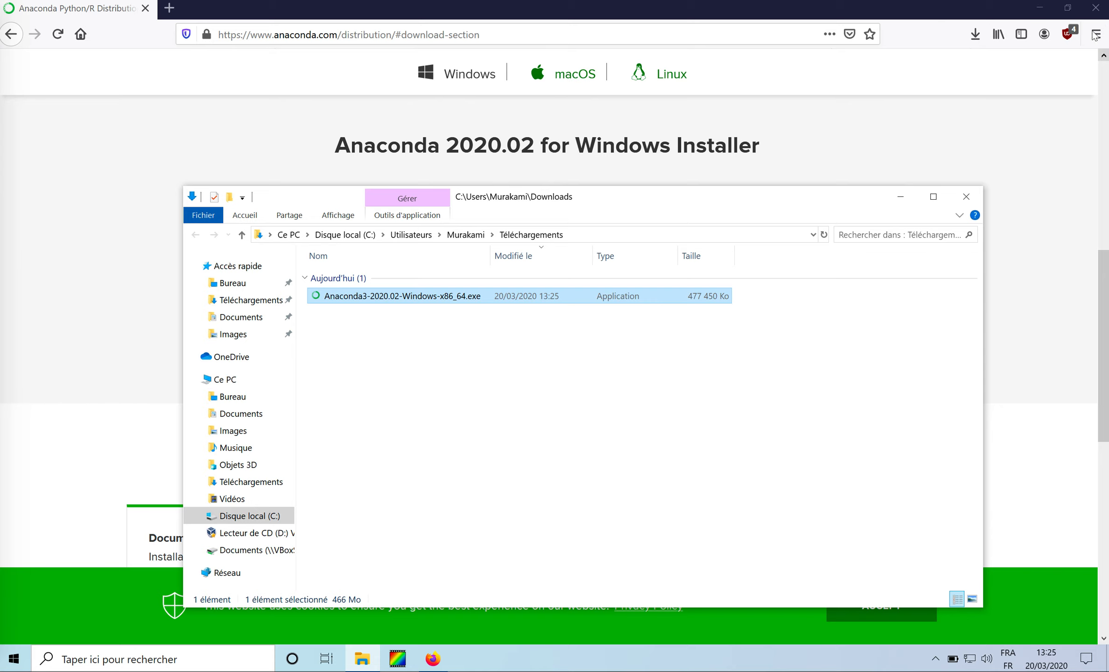
left_click(1096, 7)
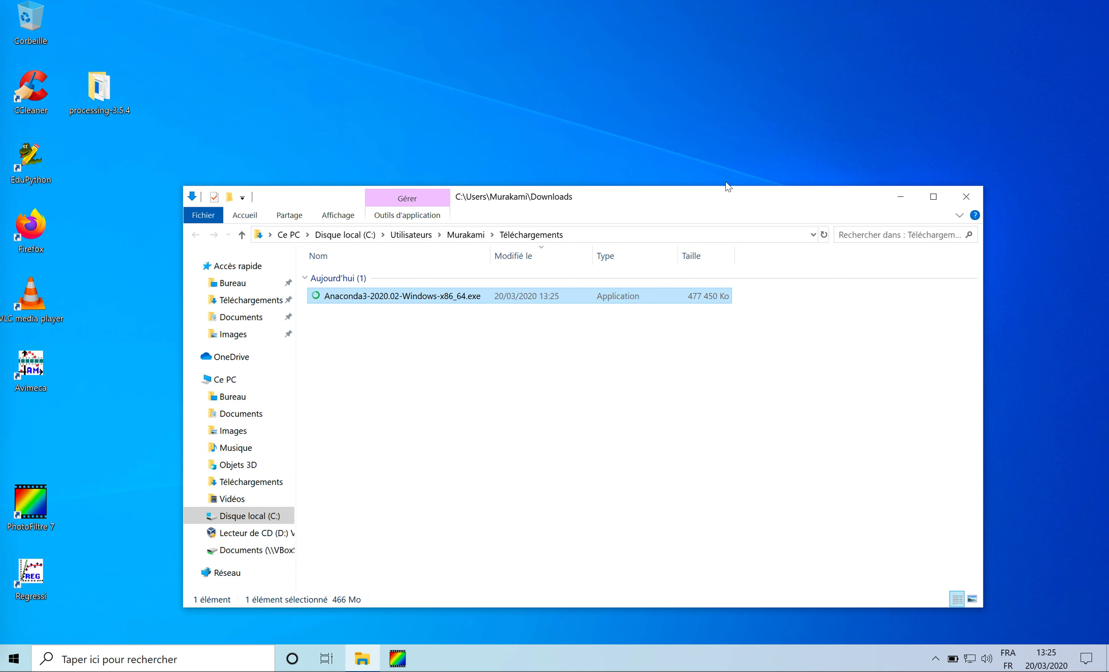
double_click(372, 299)
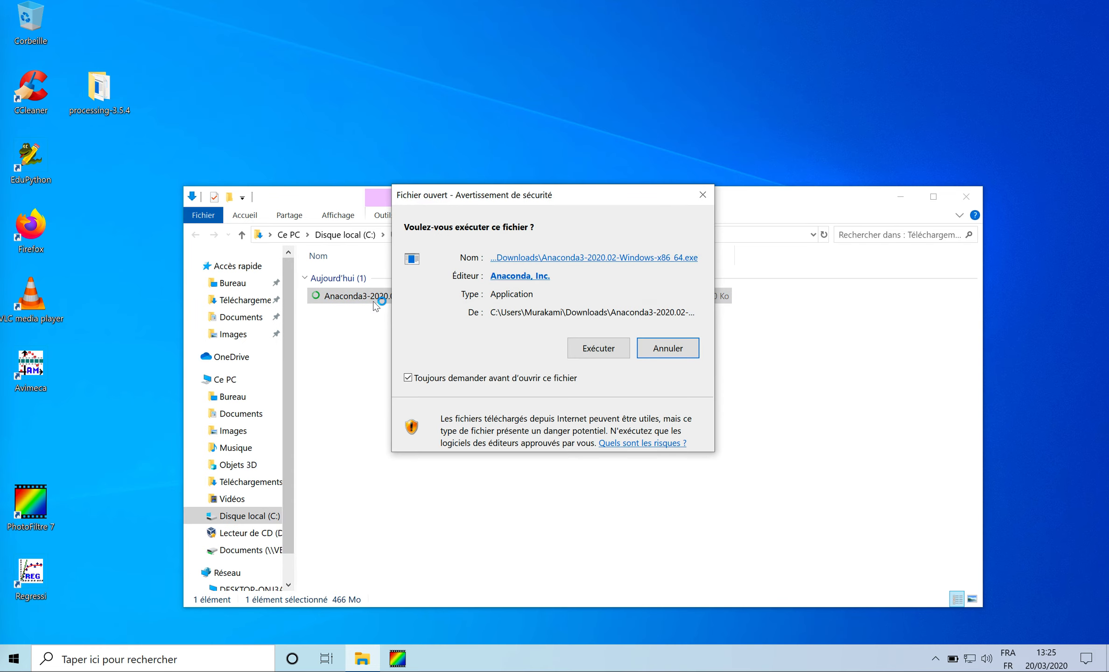
left_click(596, 350)
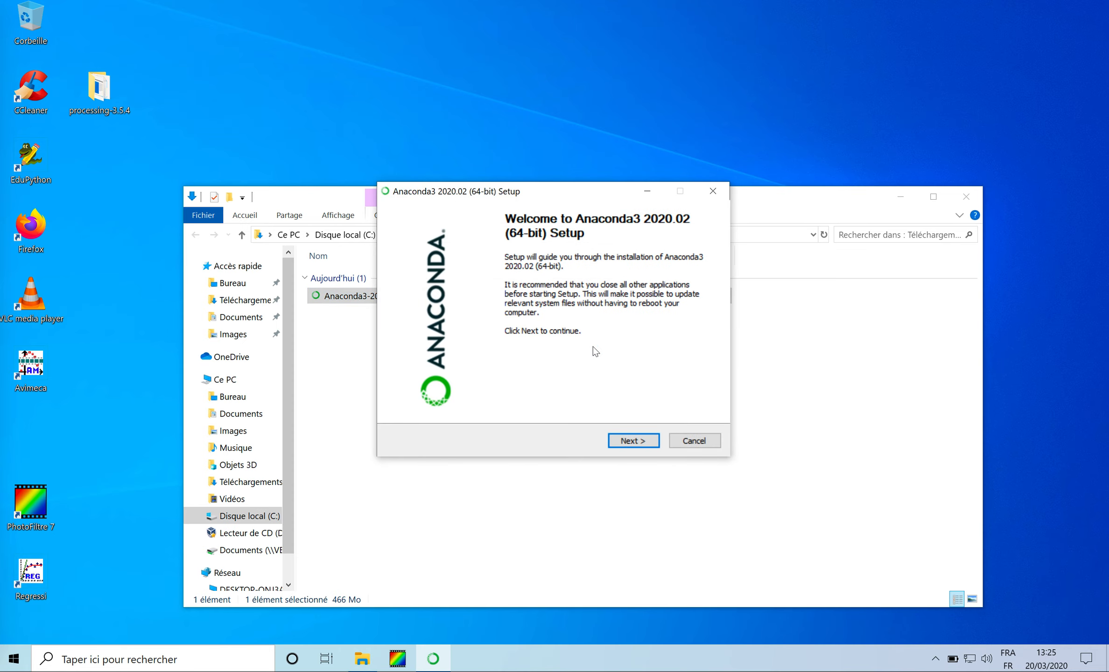
Accept the license and start installing Anaconda3 for Just Me in the default folder, registered as the default Python 3.7.
left_click(642, 437)
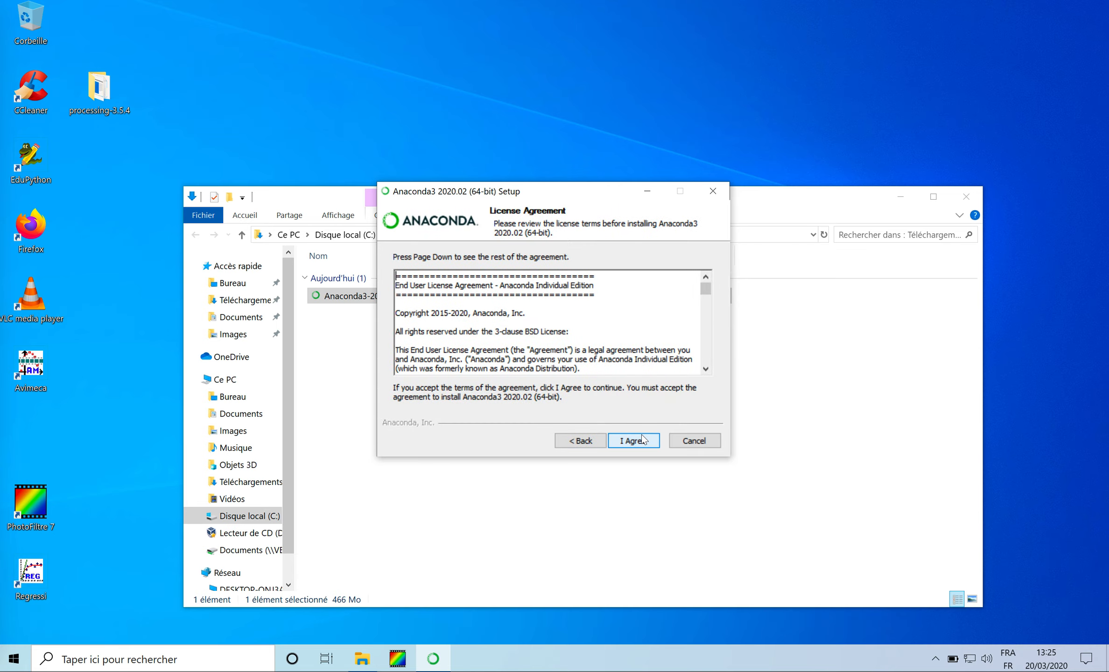
left_click(639, 442)
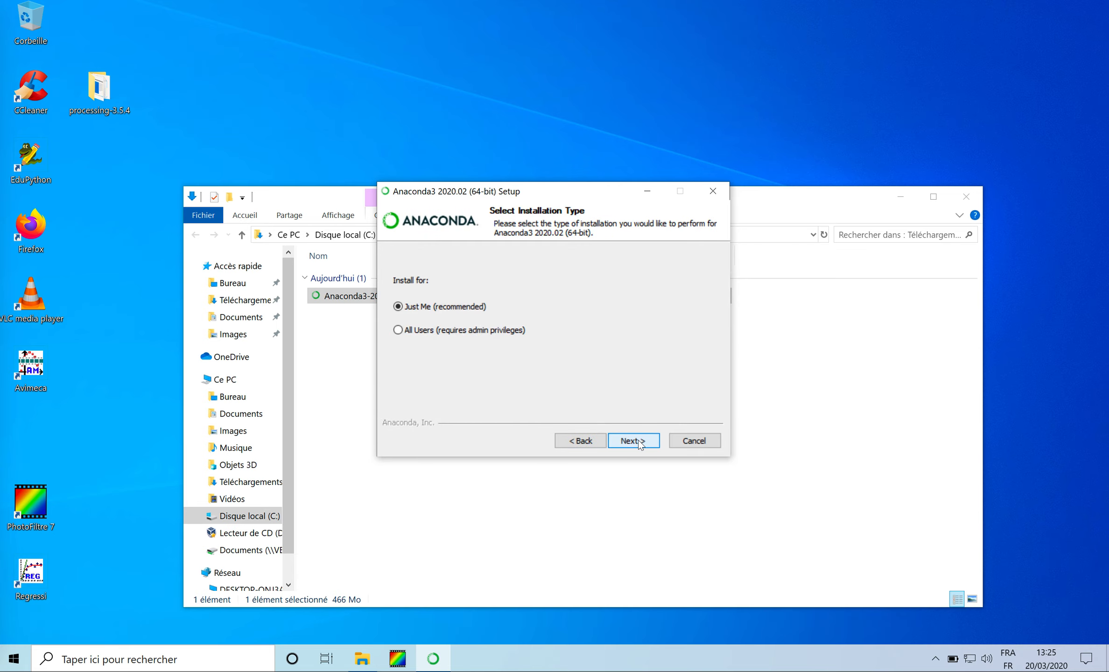
left_click(639, 442)
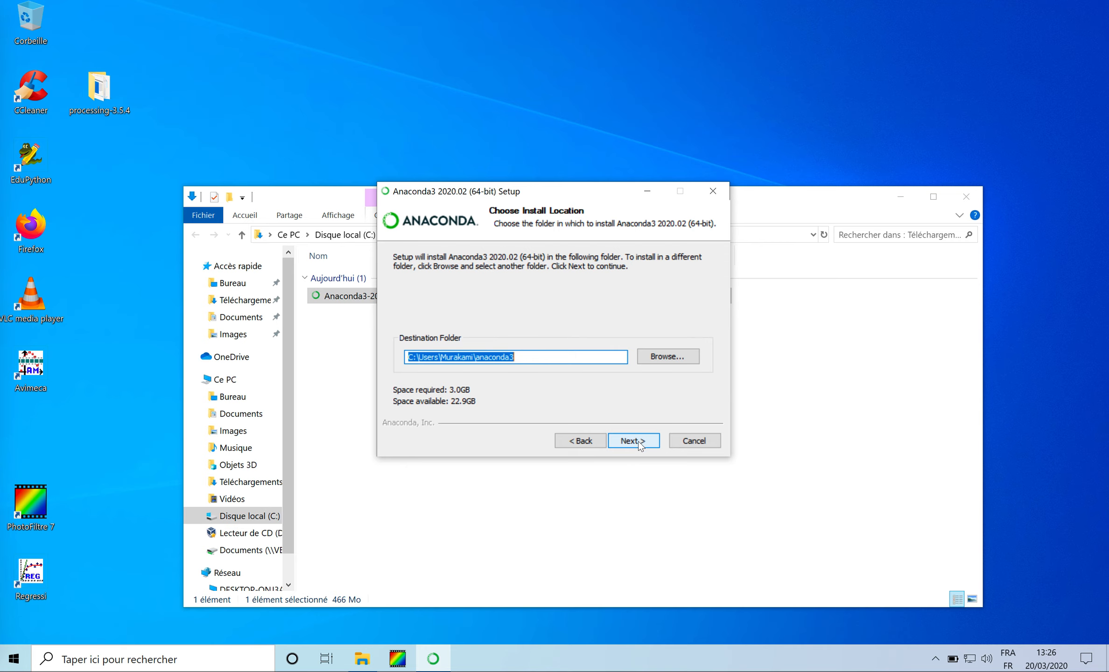
left_click(640, 441)
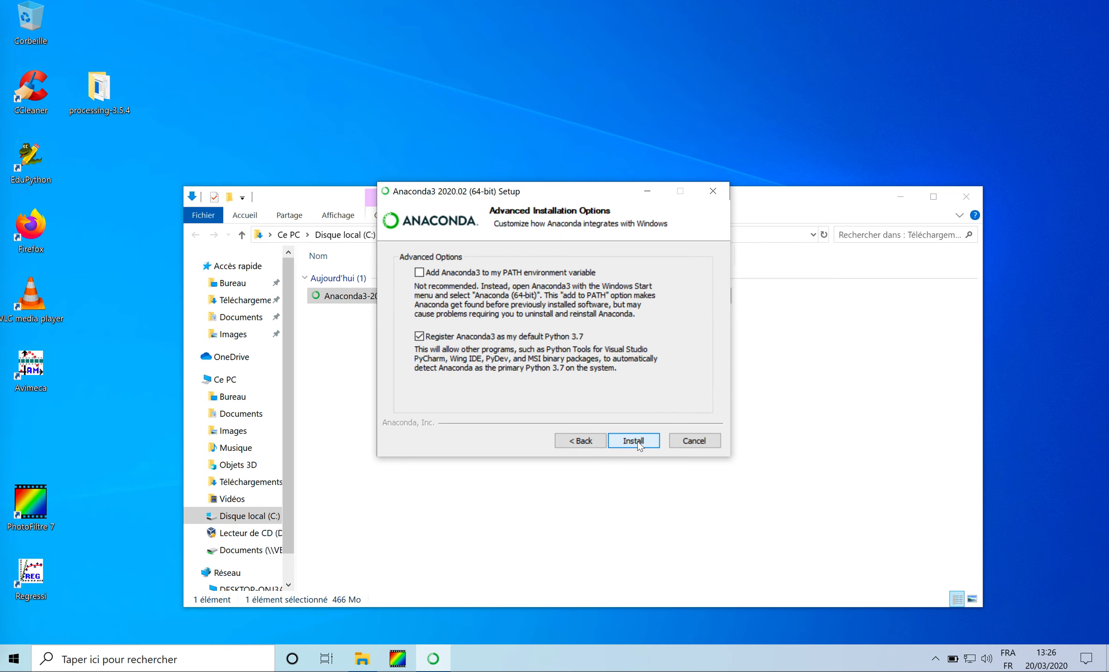
left_click(639, 442)
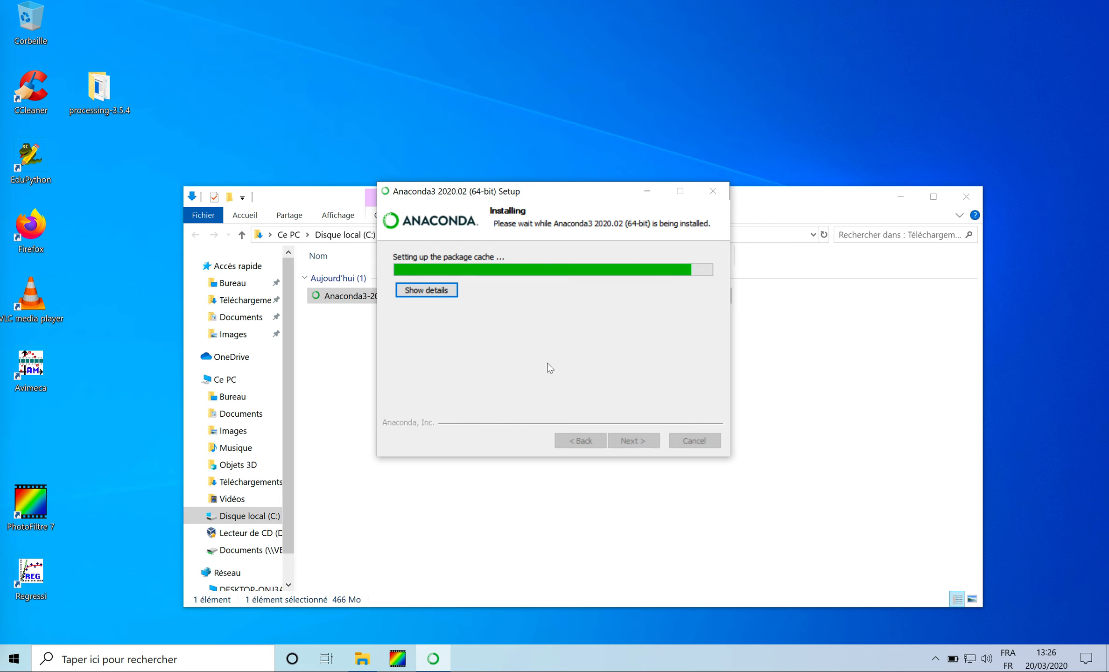
Show the installation details, finish the Anaconda3 setup and close the Anaconda web pages it opens.
left_click(426, 289)
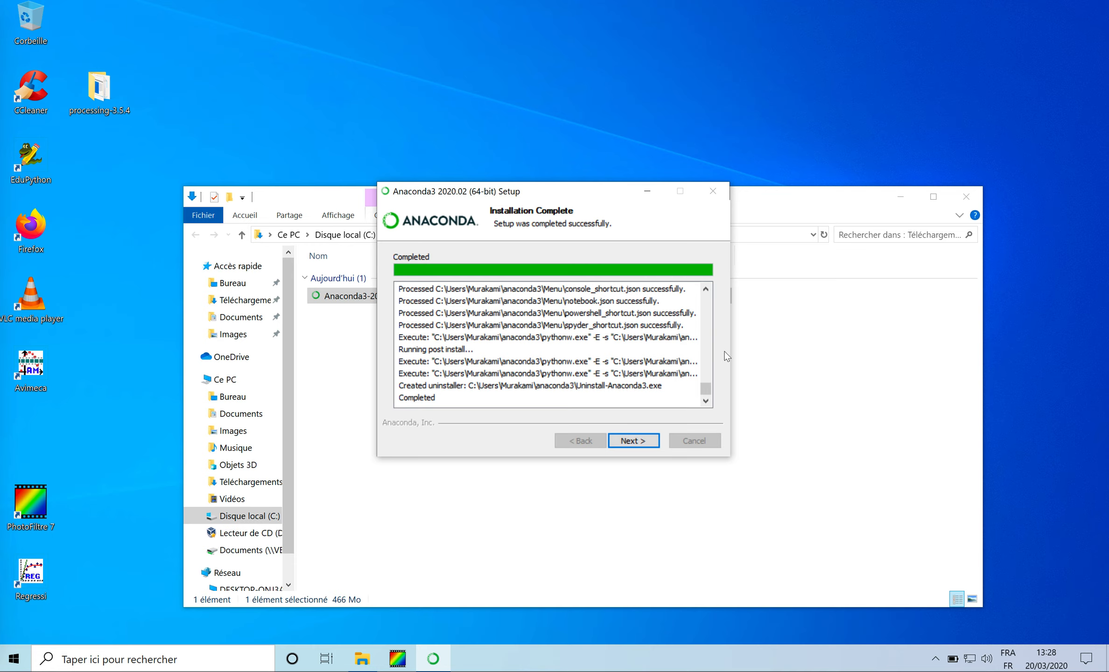
left_click(633, 443)
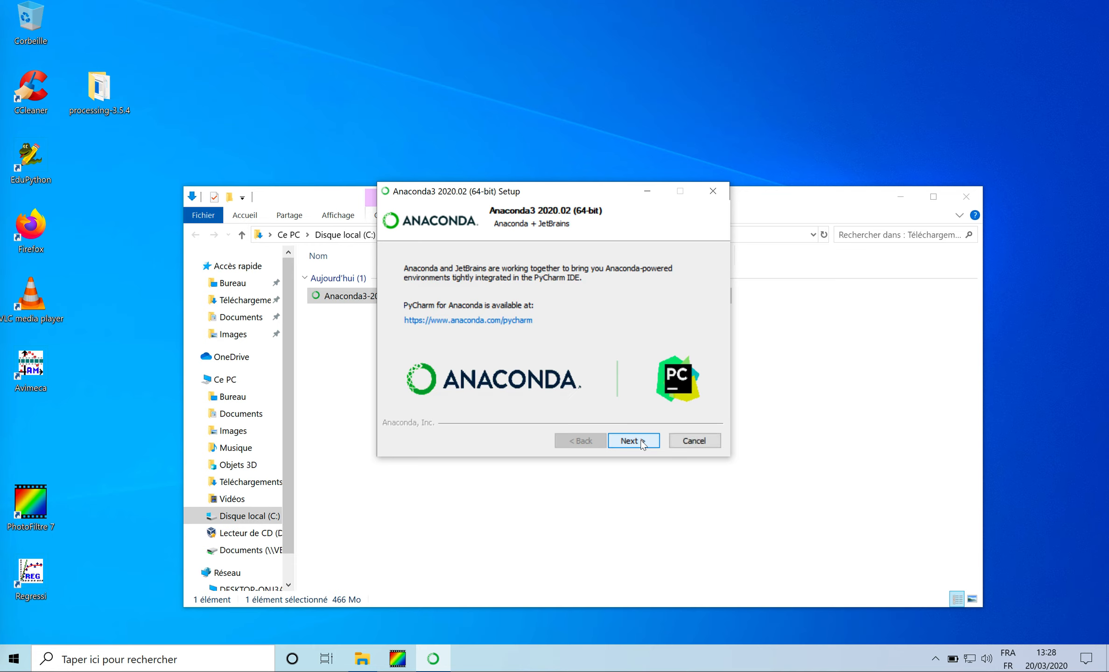
left_click(633, 441)
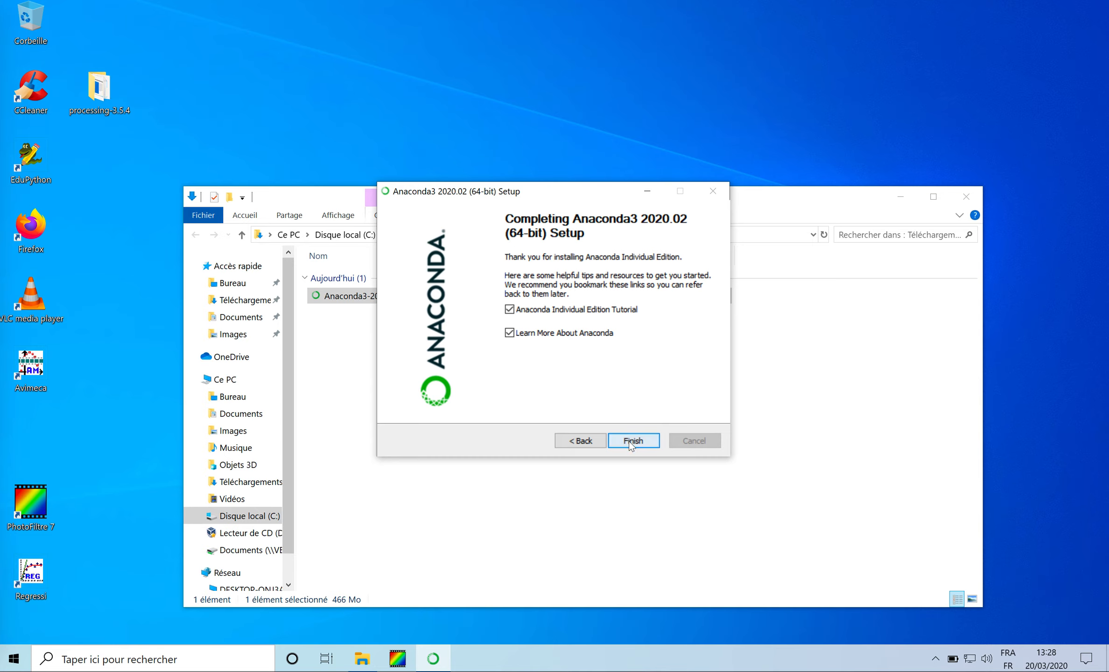
left_click(633, 440)
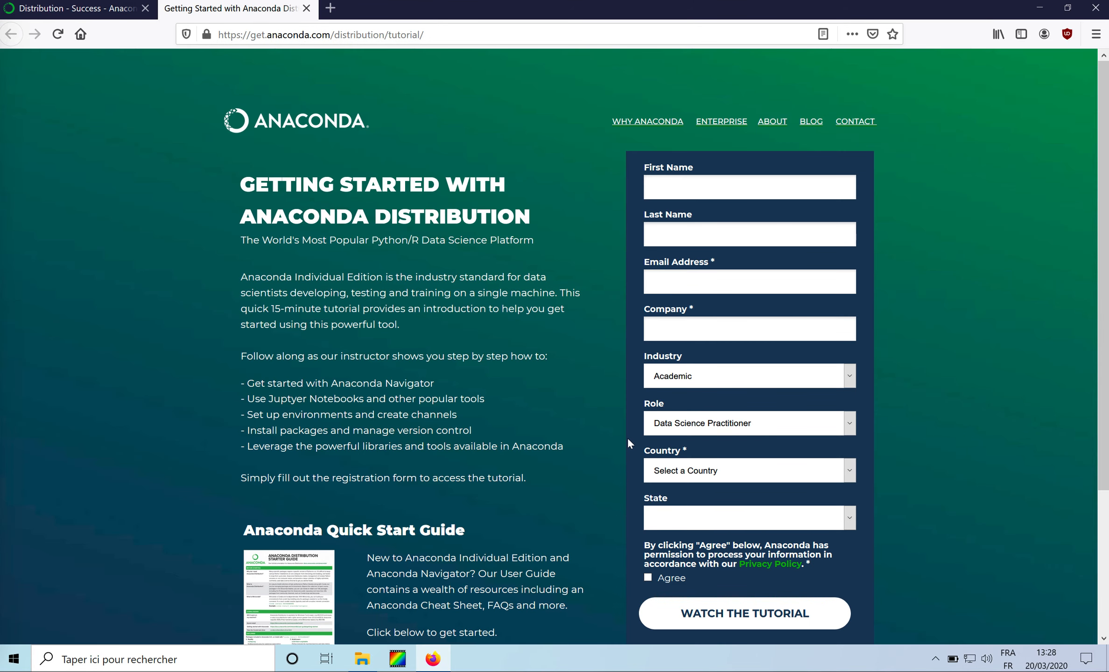
left_click(307, 8)
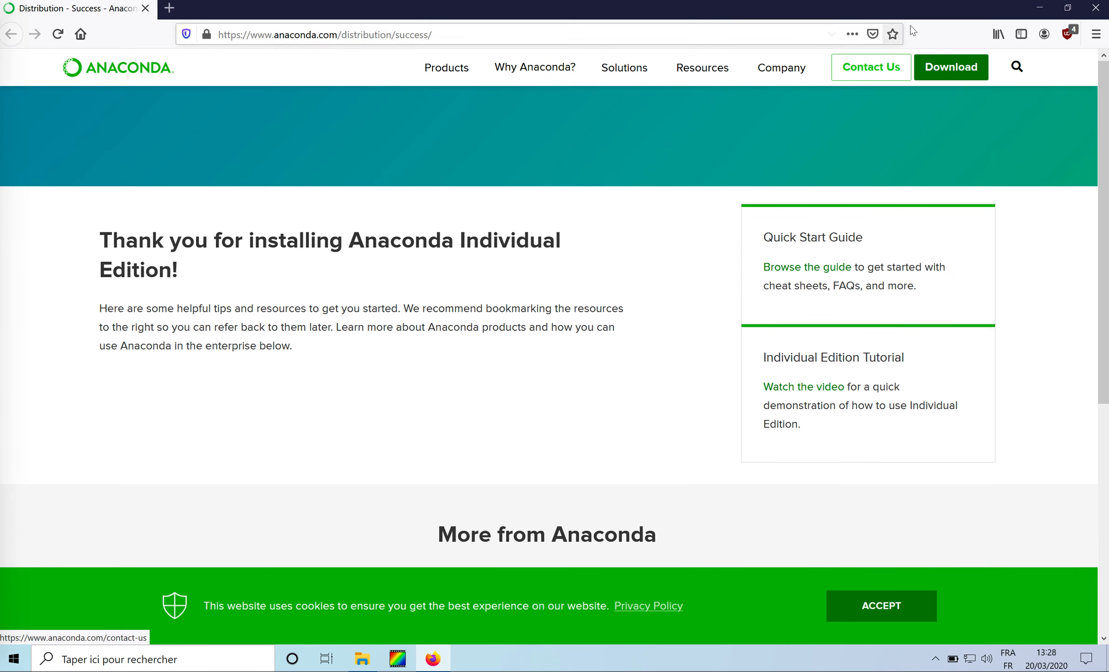
left_click(1097, 8)
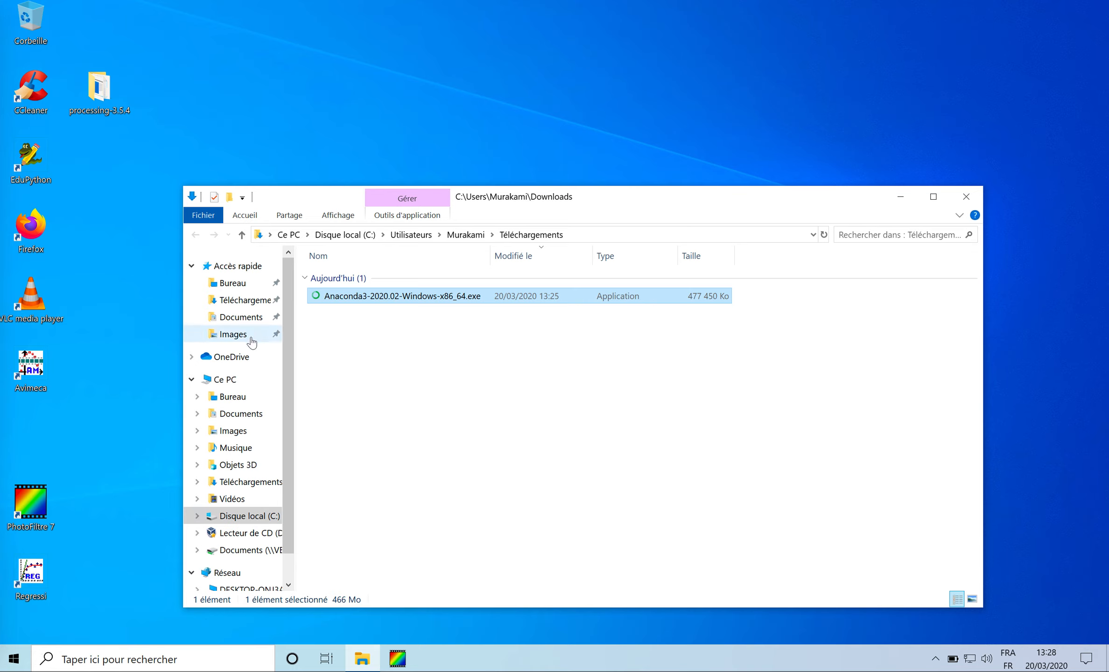
Look through the Programmes (x86) and Programmes folders on the local disk C:.
left_click(233, 384)
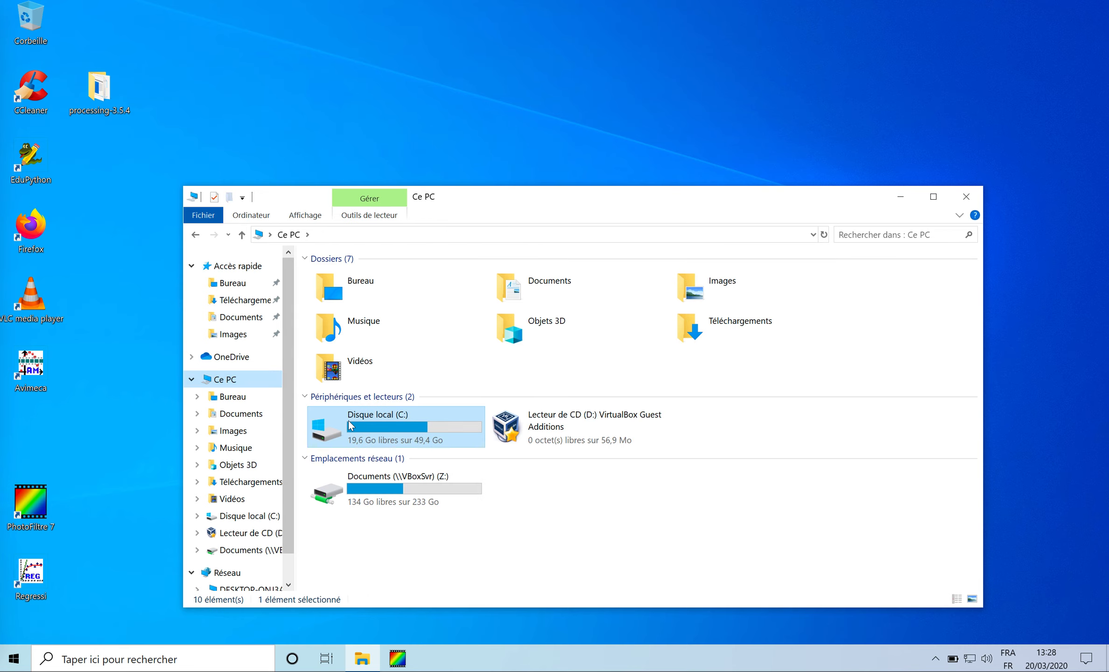
double_click(351, 425)
left_click(357, 322)
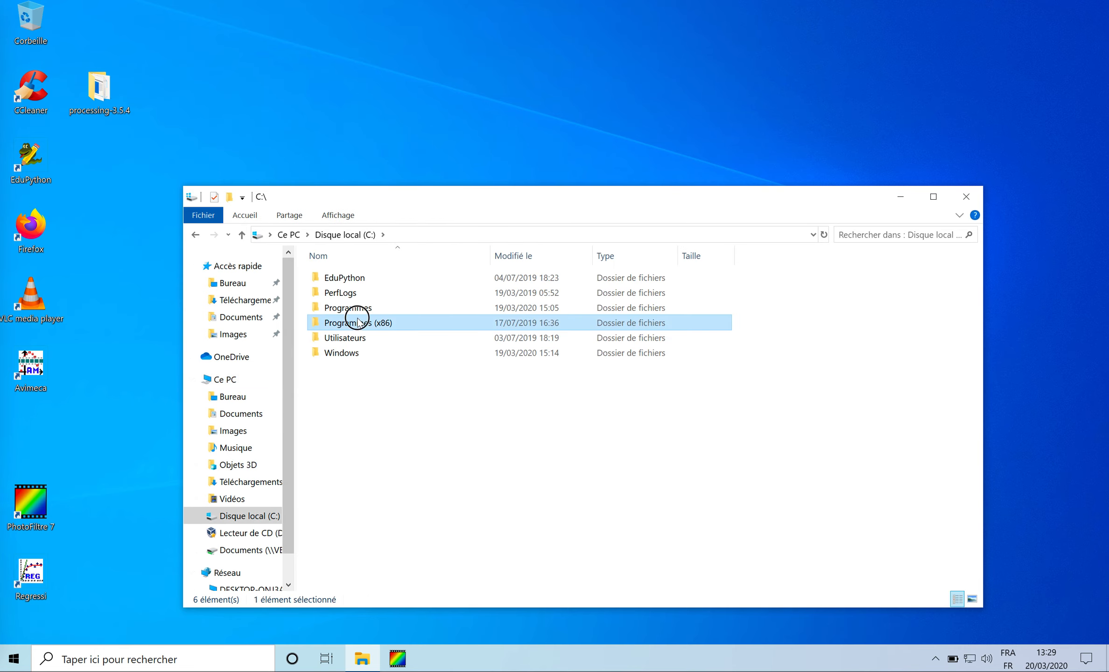
double_click(357, 322)
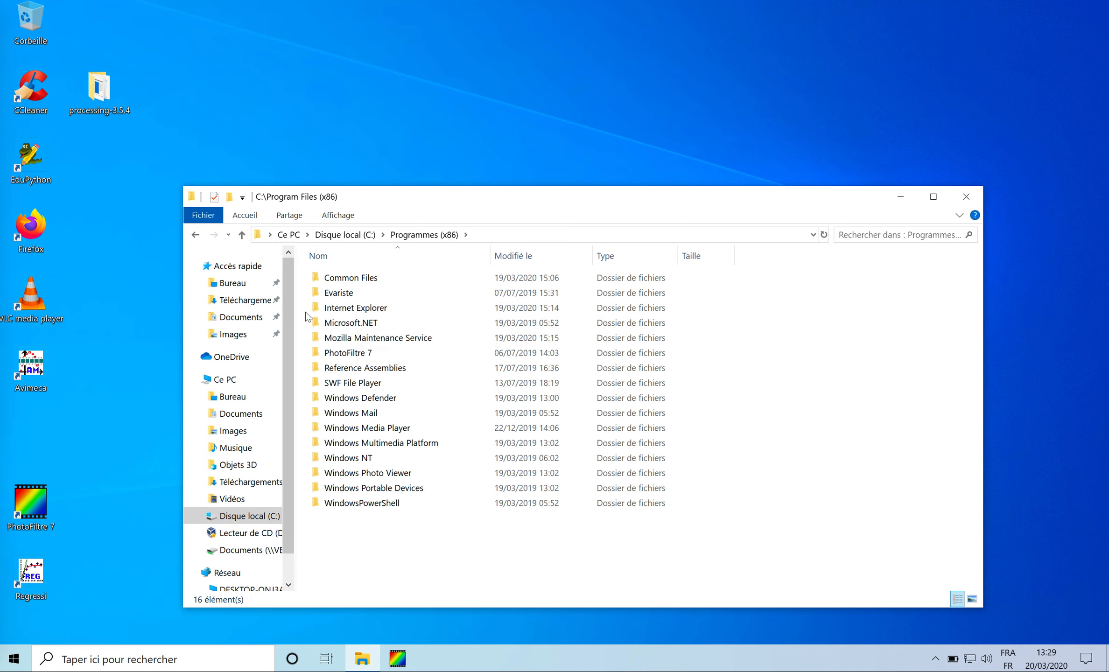
left_click(203, 235)
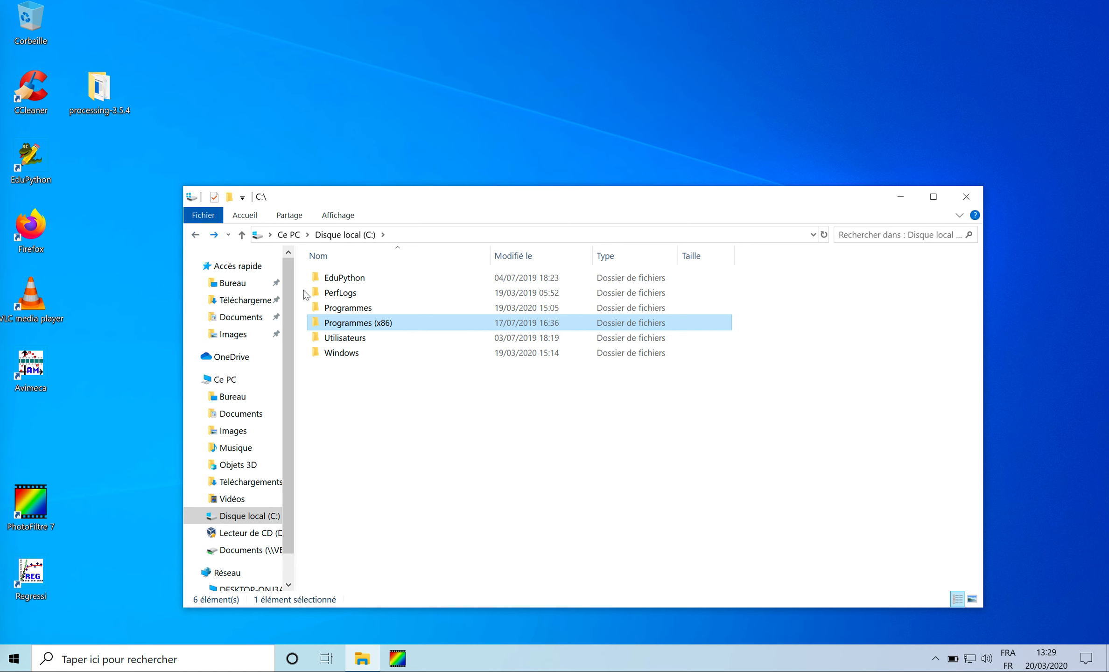
double_click(348, 309)
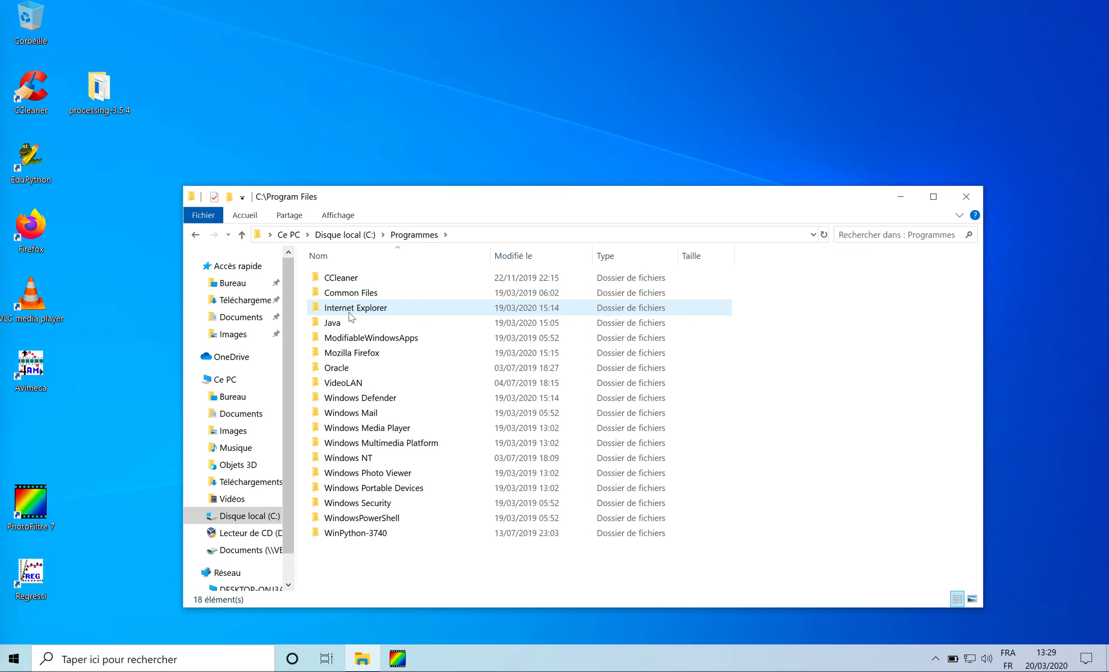
mouse_move(350, 316)
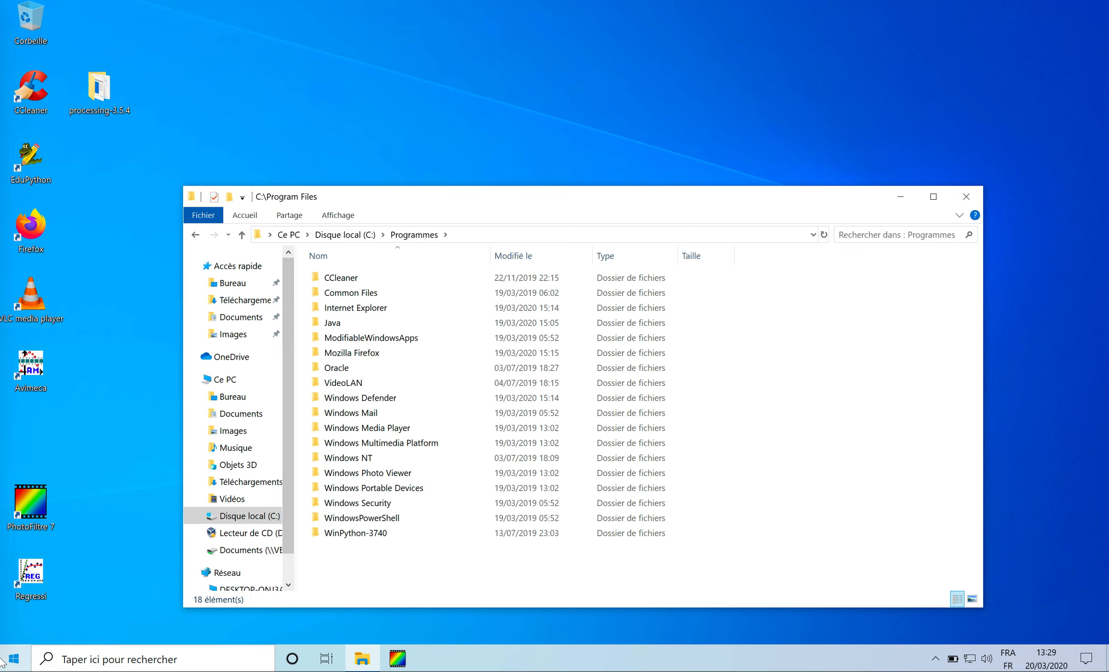
Search Windows for "an", launch Anaconda Navigator (anaconda3) and close the file explorer window.
left_click(15, 659)
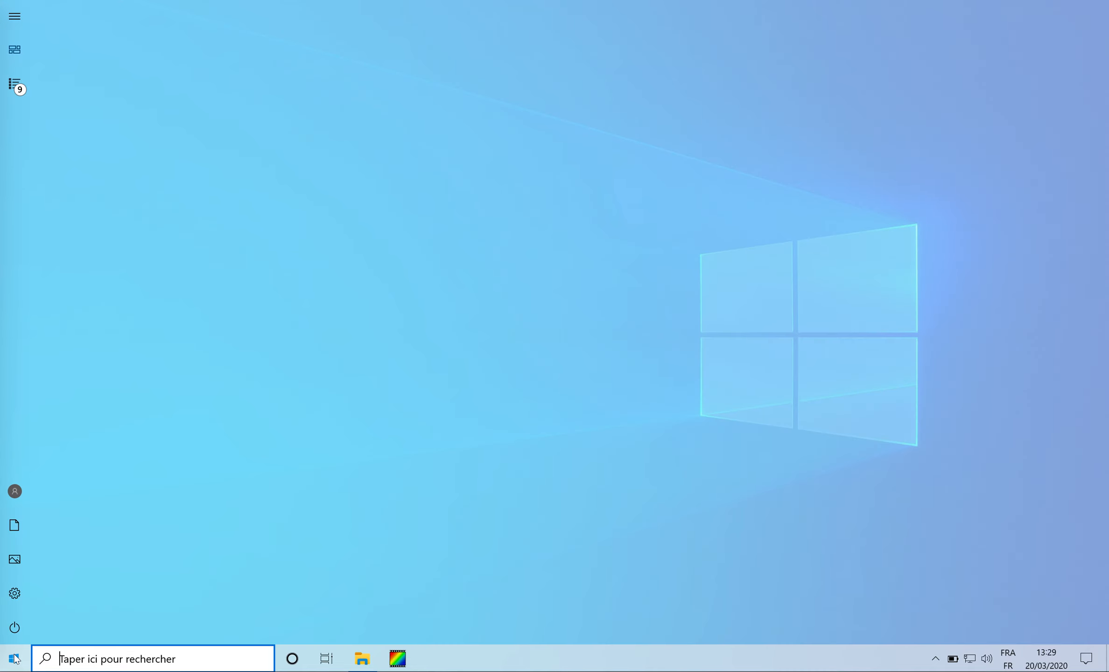
type("a")
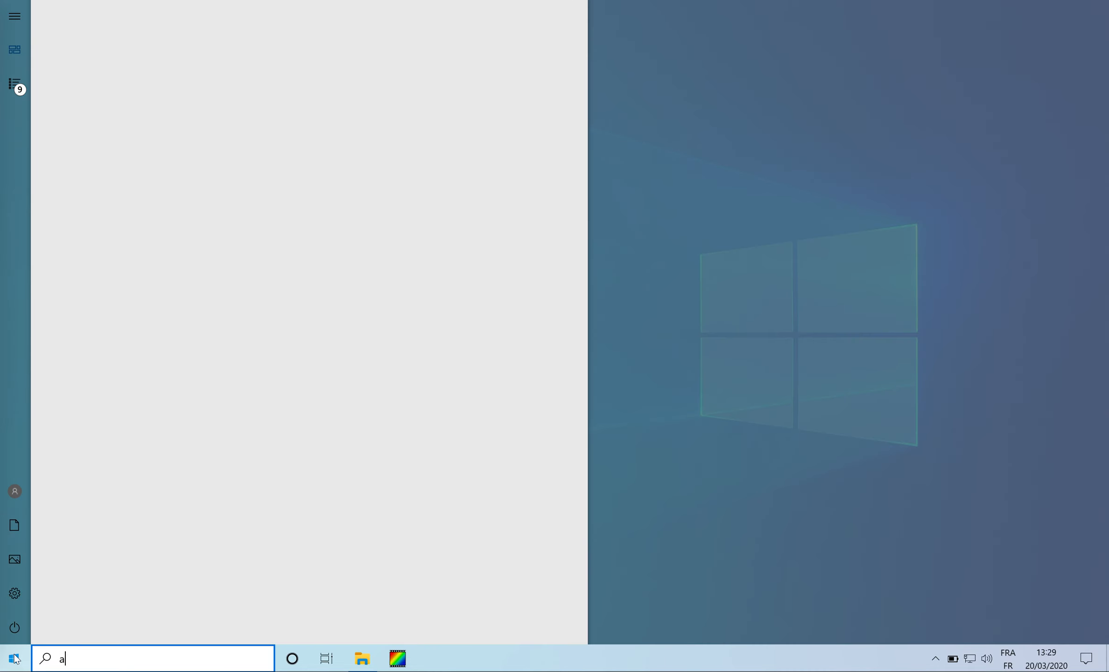
type("n")
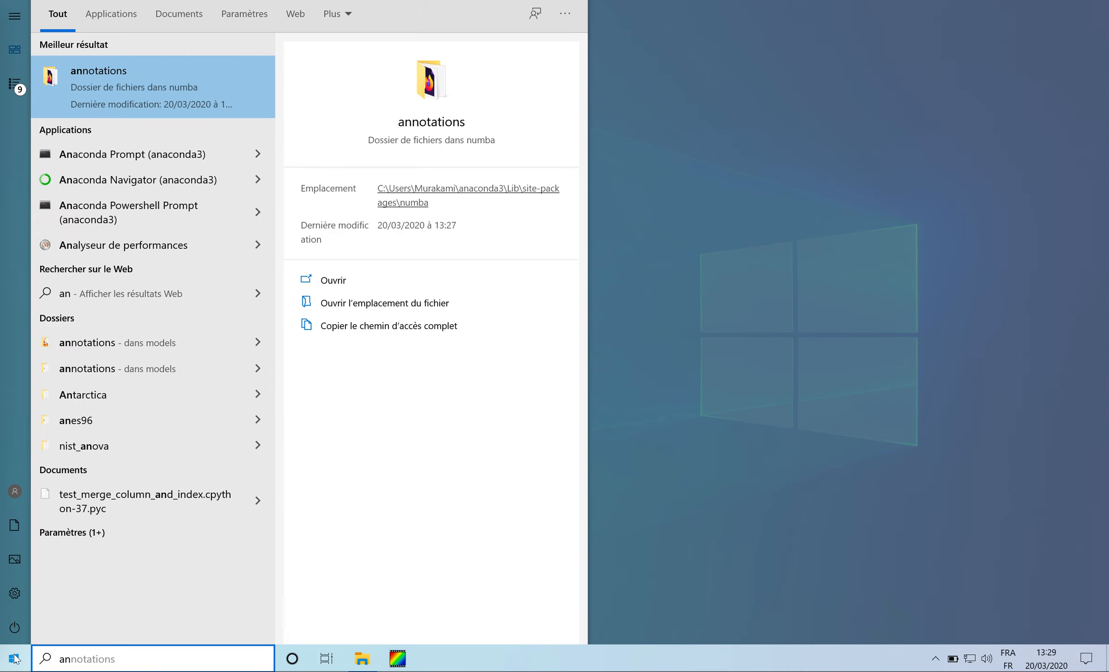
key("Down")
key("Down")
key("Down")
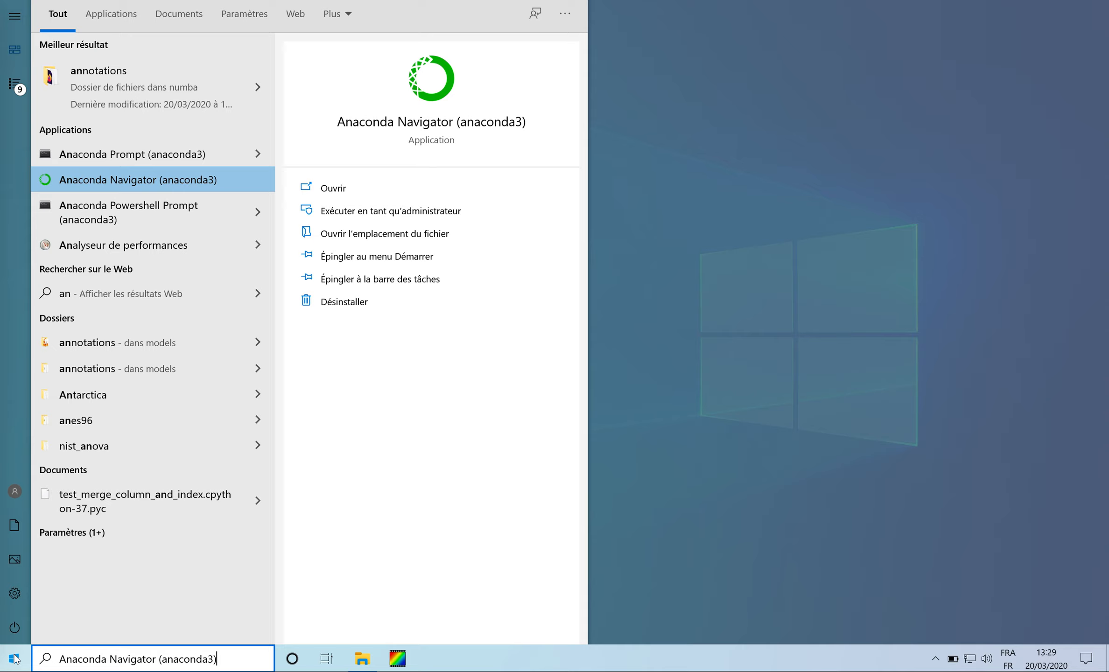
key("Right")
key("Return")
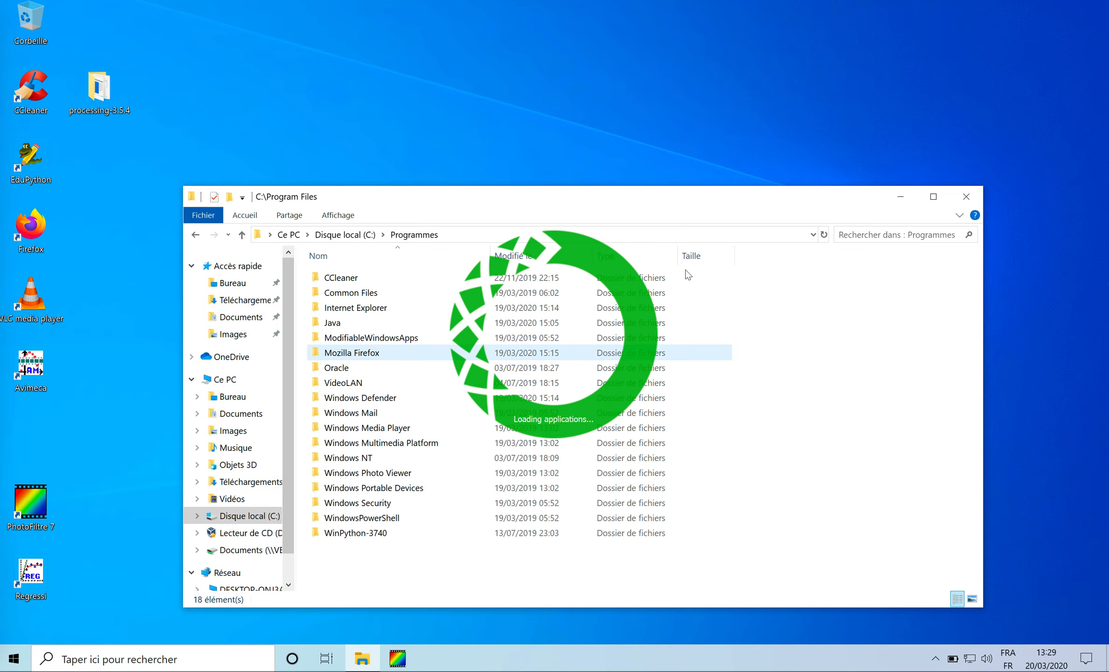
left_click(965, 200)
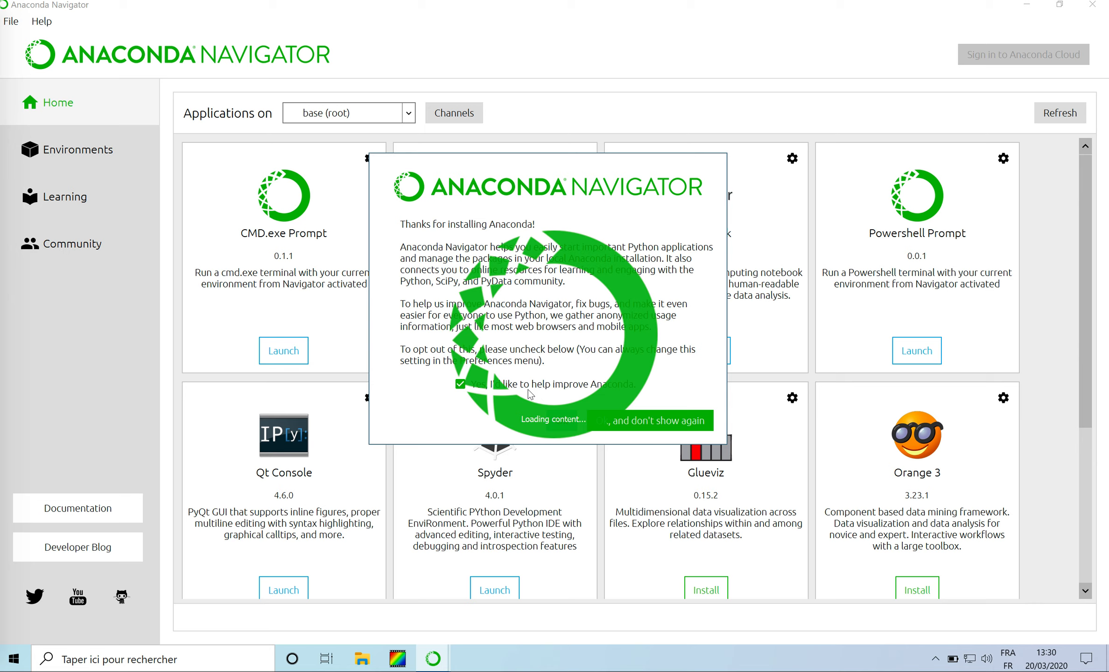
Opt out of helping improve Anaconda and dismiss the welcome message so it does not show again.
left_click(460, 385)
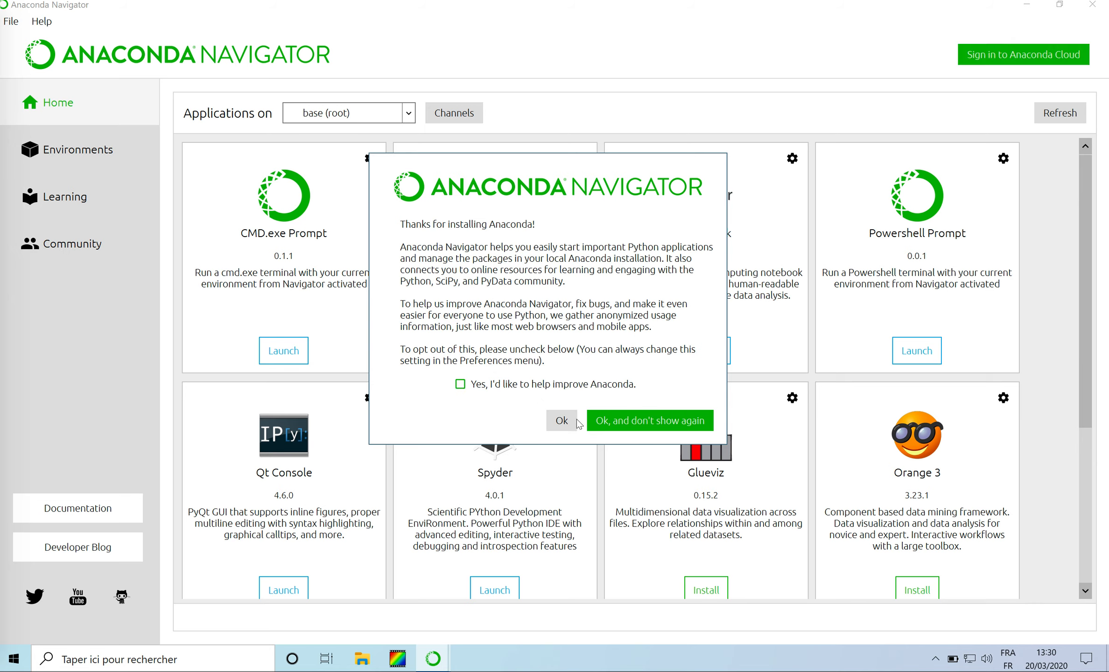
left_click(632, 423)
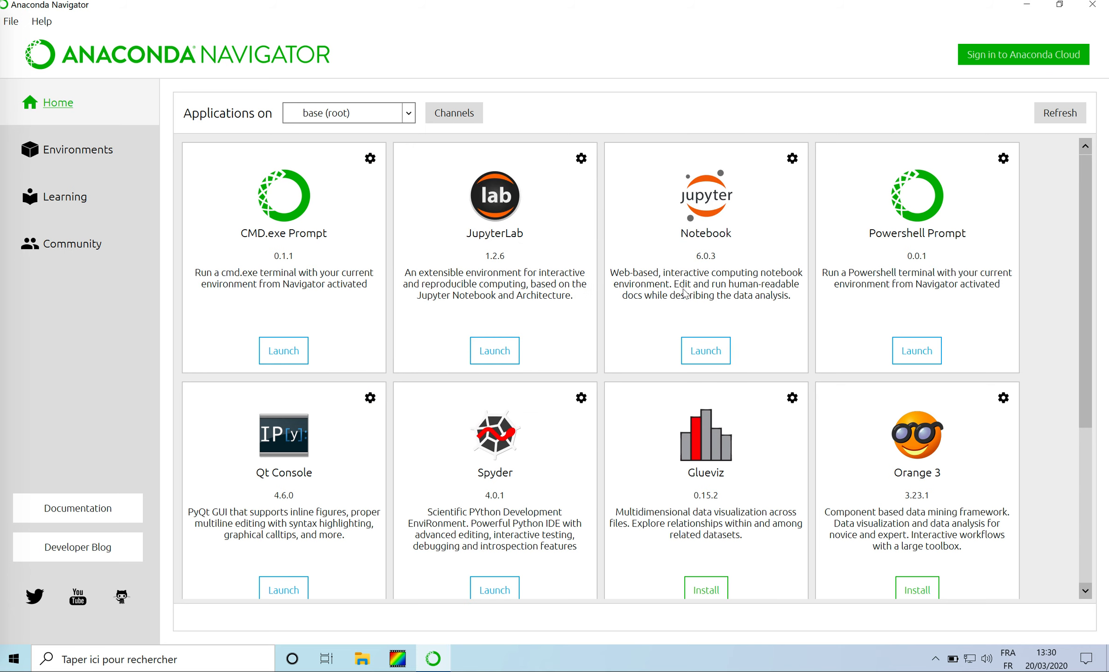
Launch Spyder from Anaconda Navigator, dismiss its update notice and reject the Kite installation offer.
scroll(684, 292, "down", 5)
scroll(685, 293, "up", 5)
left_click(495, 589)
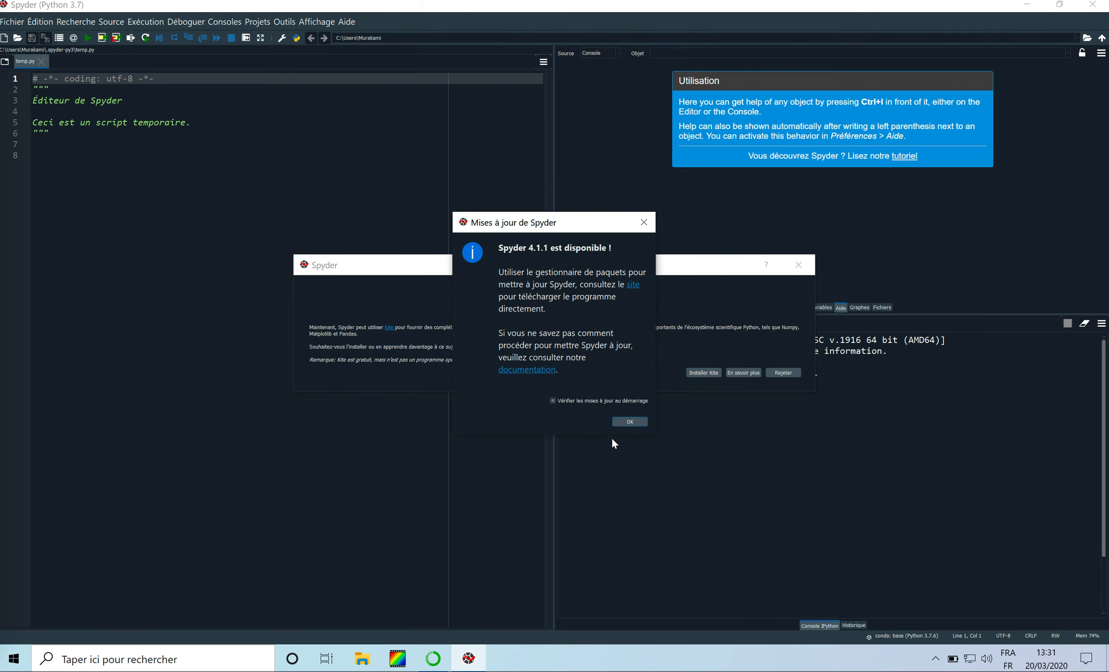
left_click(626, 421)
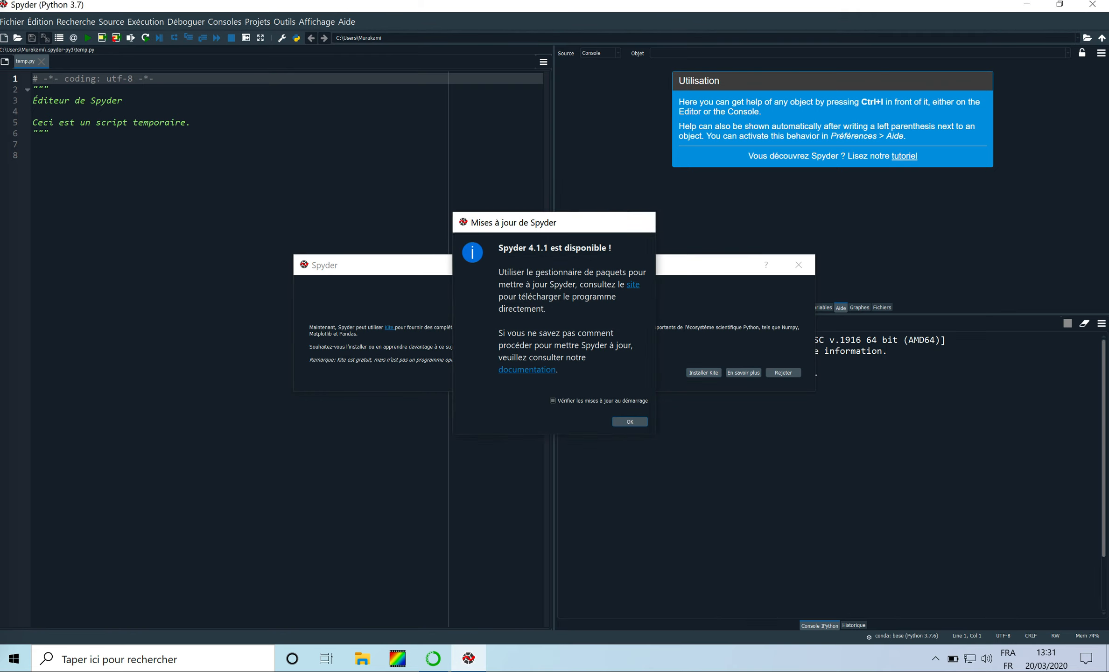
left_click(785, 372)
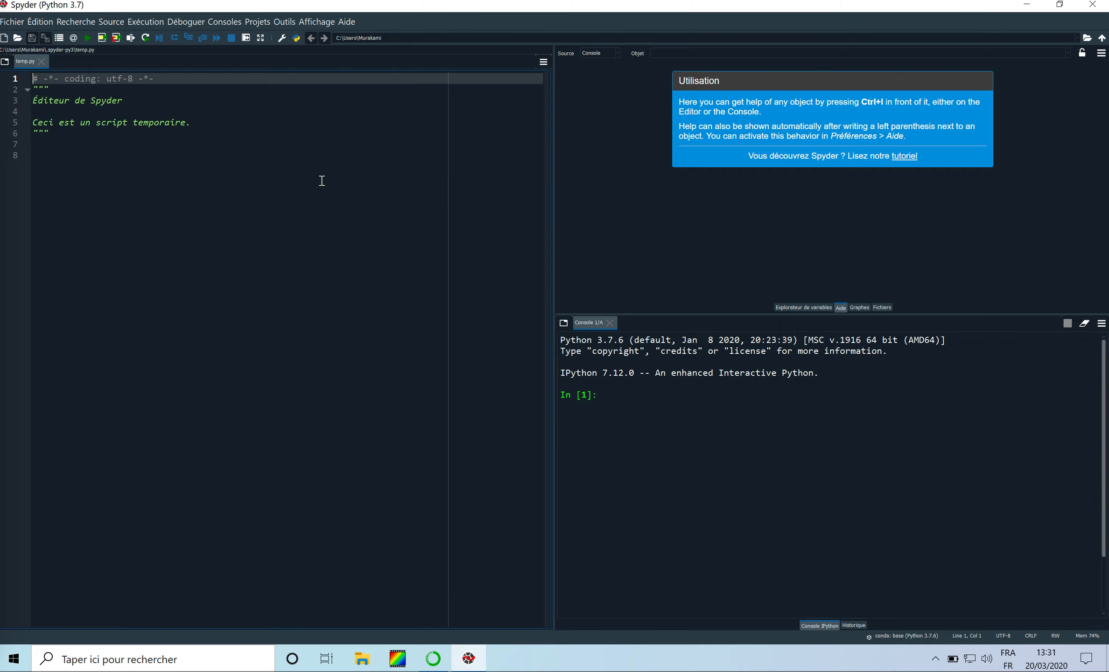
Replace all the text in temp.py with print("bonjour") and run the script in the current console.
left_click(98, 167)
left_click_drag(98, 166, 38, 37)
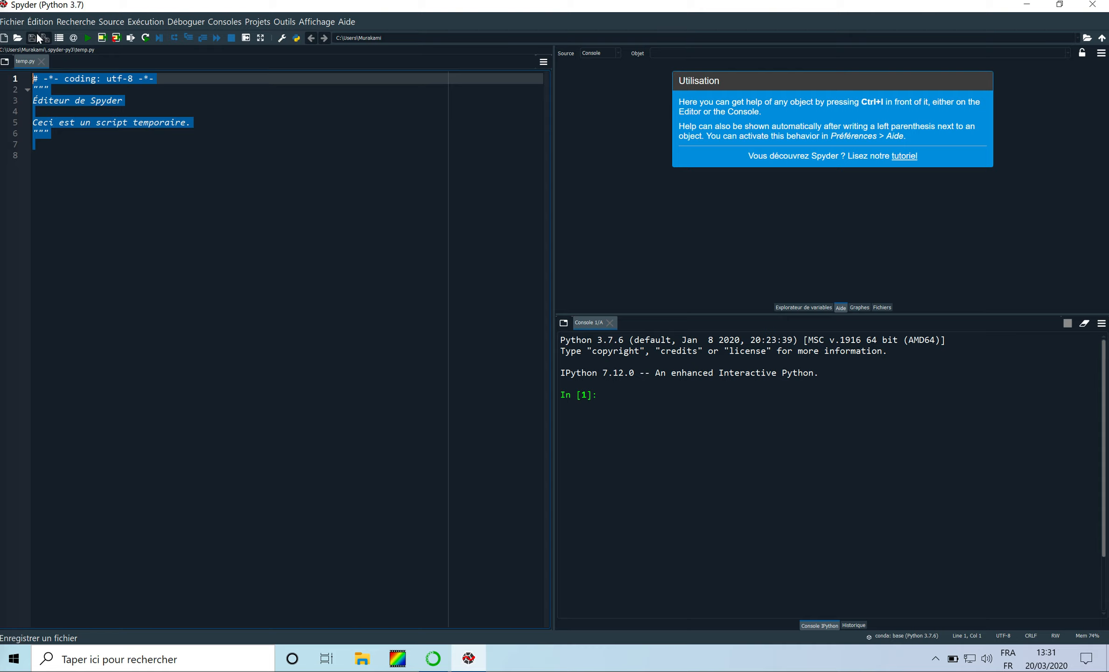
key("Delete")
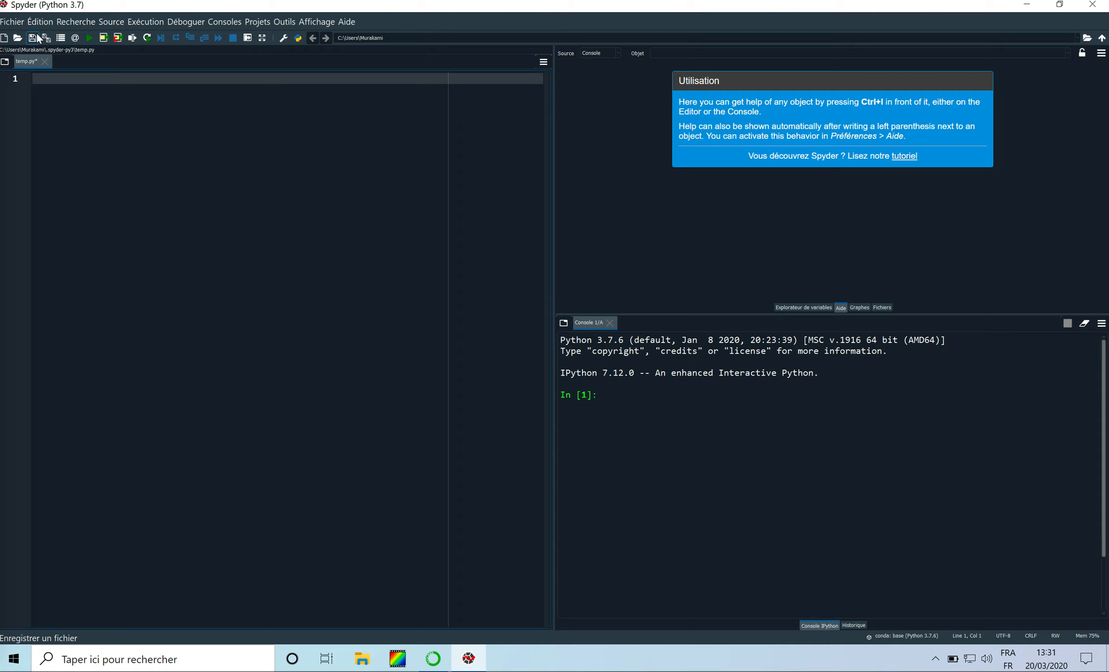
type("print(")
type("\"bonjo")
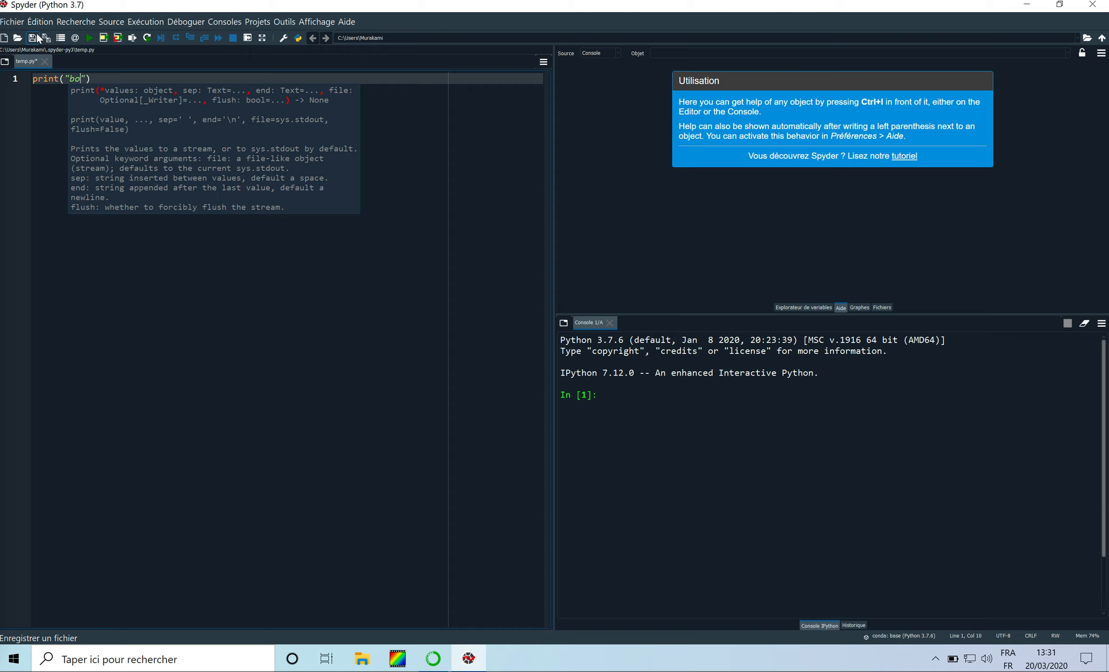
type("ur\")")
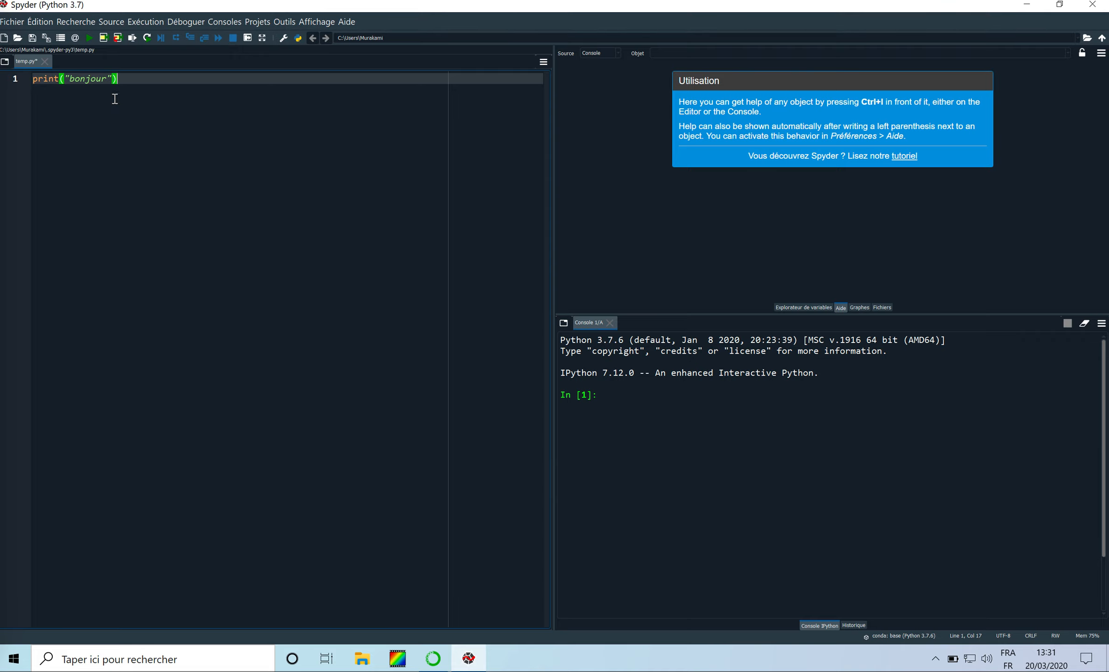
left_click(90, 39)
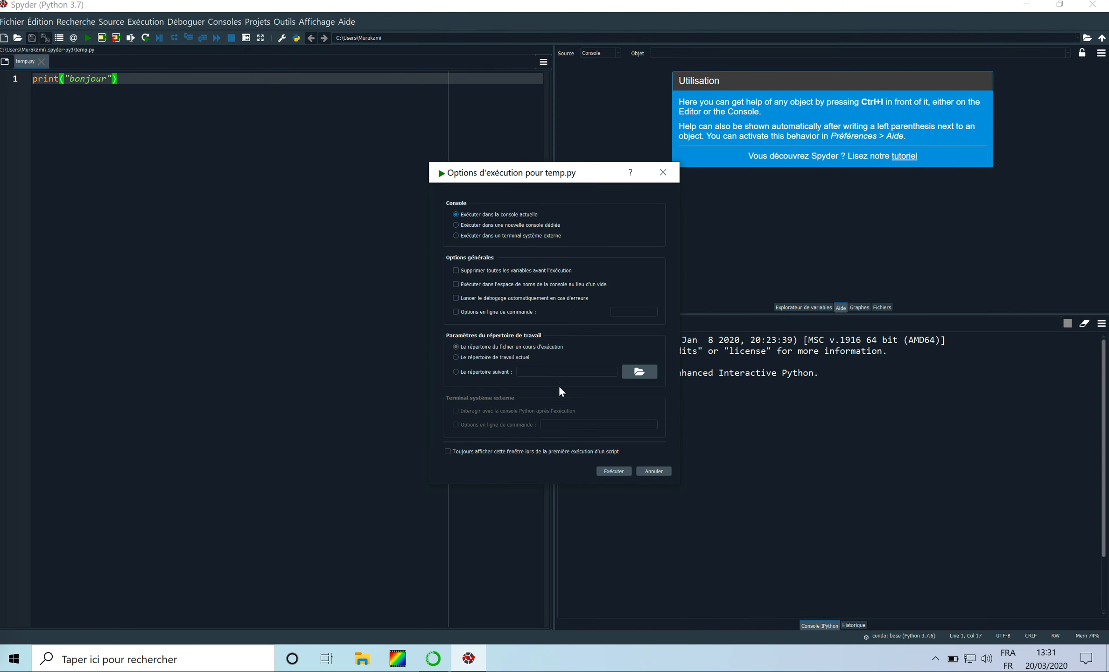
left_click(614, 471)
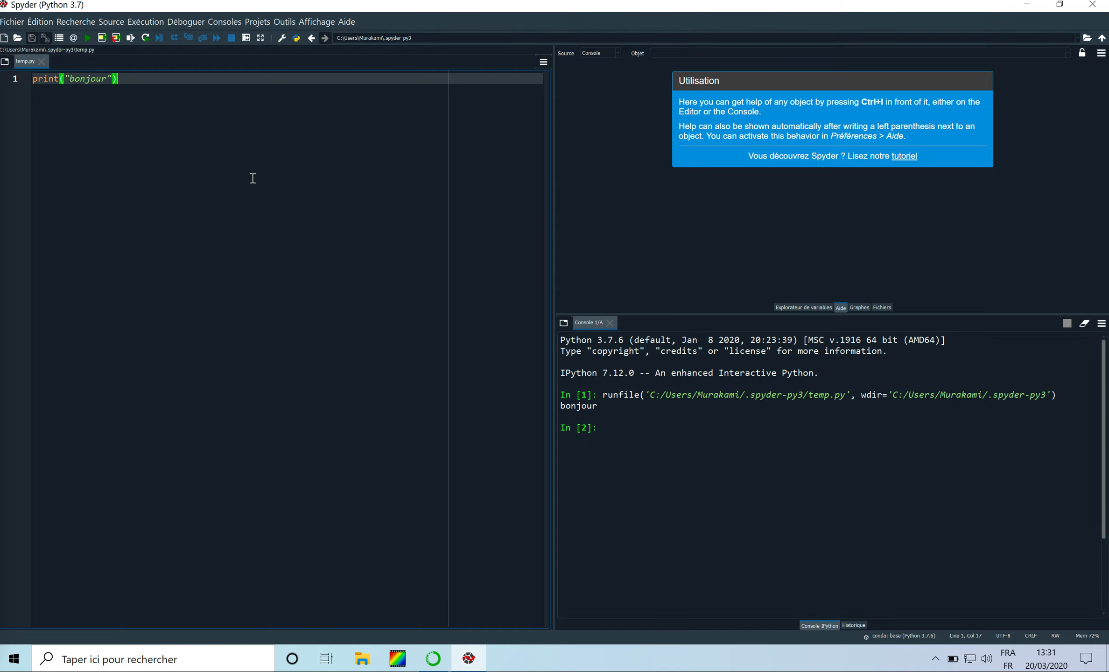
Quit Spyder and return to Anaconda Navigator.
left_click(20, 23)
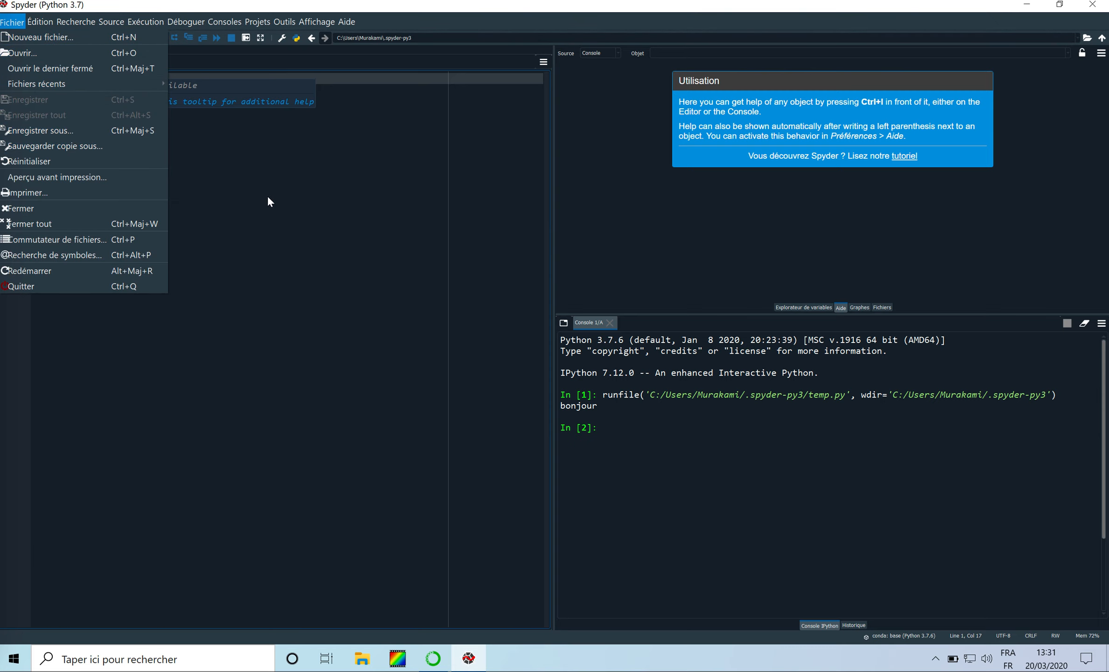
mouse_move(42, 21)
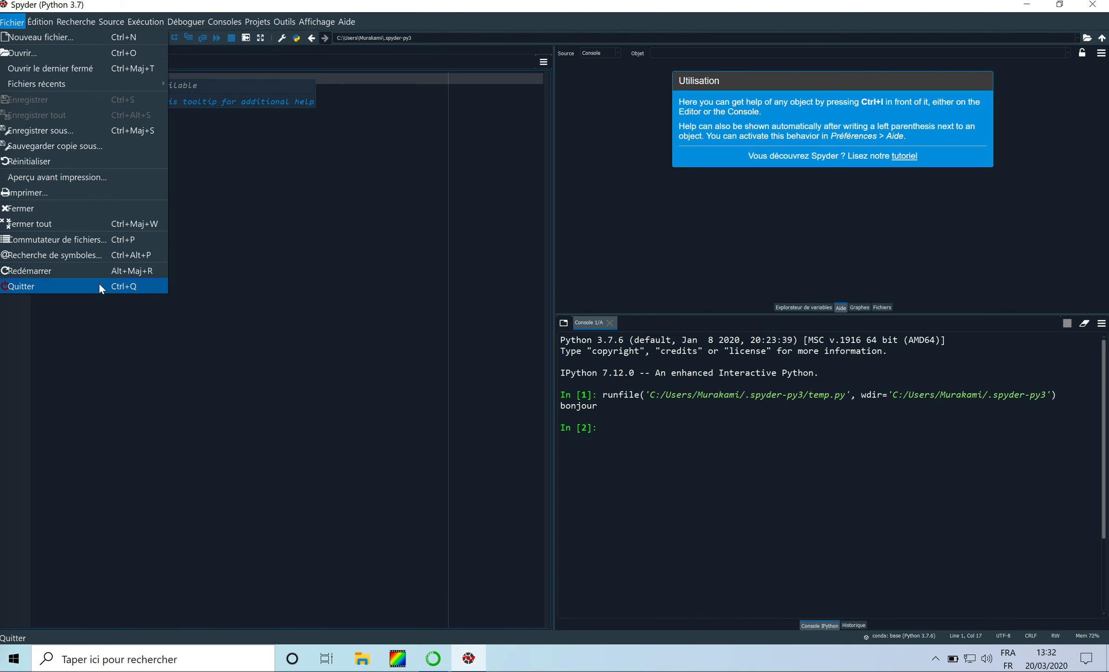
left_click(100, 285)
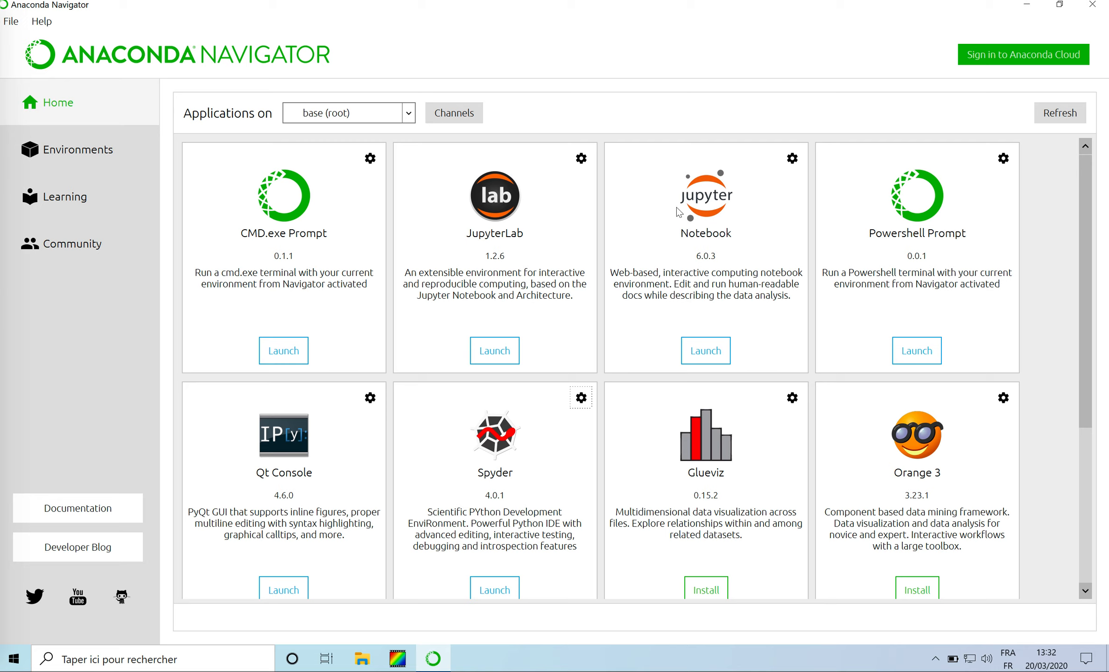
Launch Jupyter Notebook, look inside the Documents folder and go back to the root file list.
left_click(705, 351)
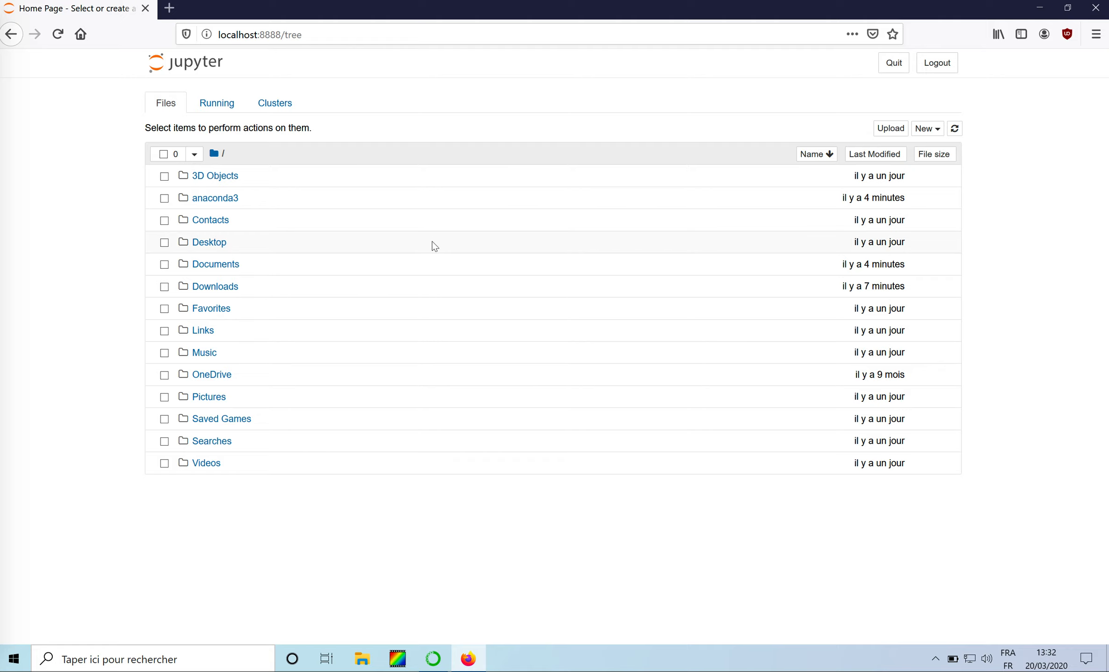
left_click(226, 269)
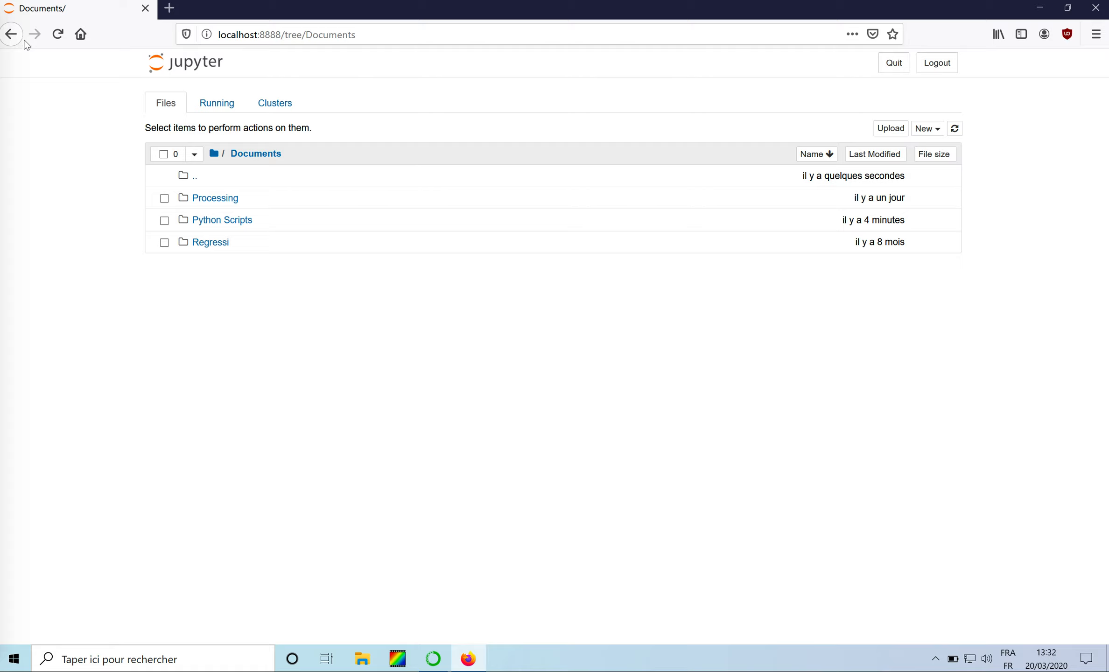
left_click(11, 35)
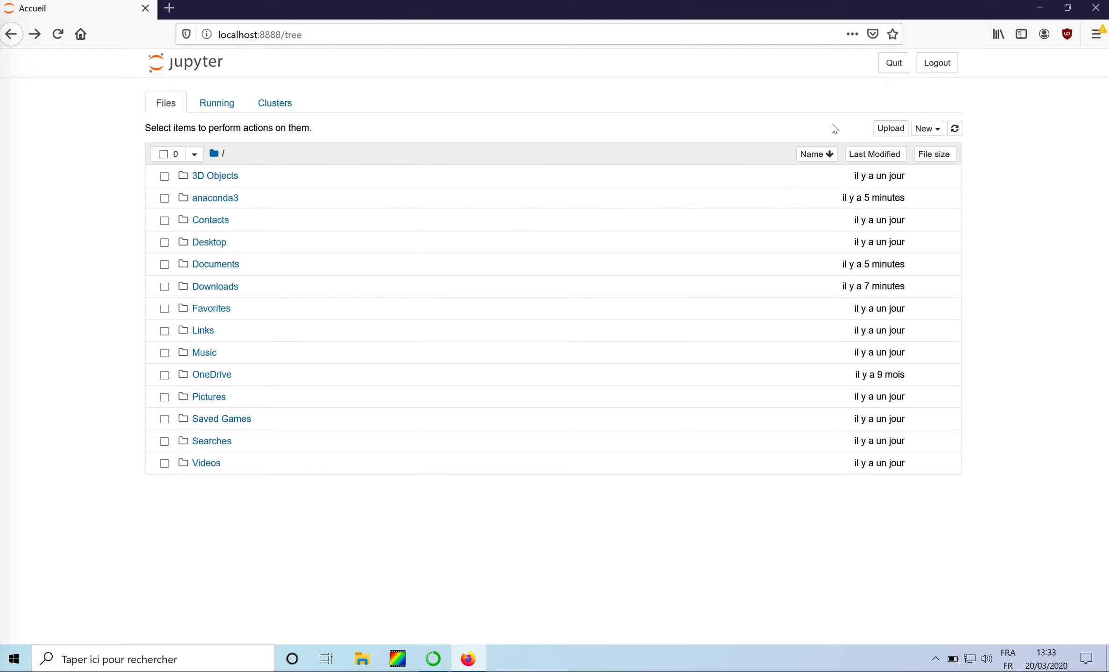
Close the Jupyter browser window and quit Anaconda Navigator, confirming the exit although it is busy.
left_click(1095, 14)
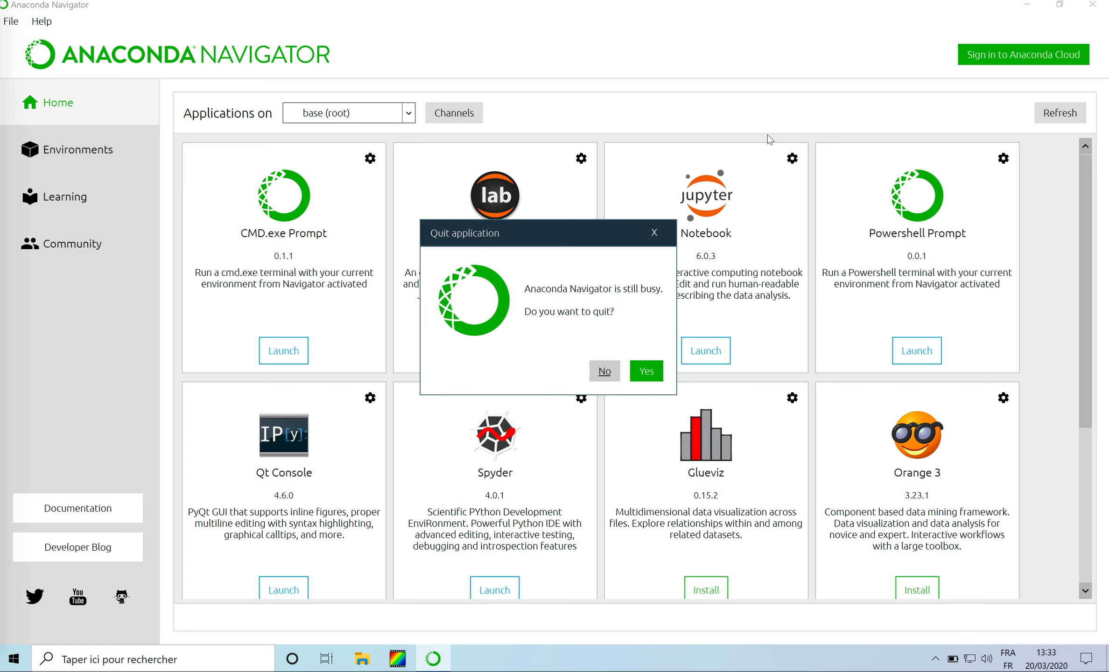
left_click(643, 374)
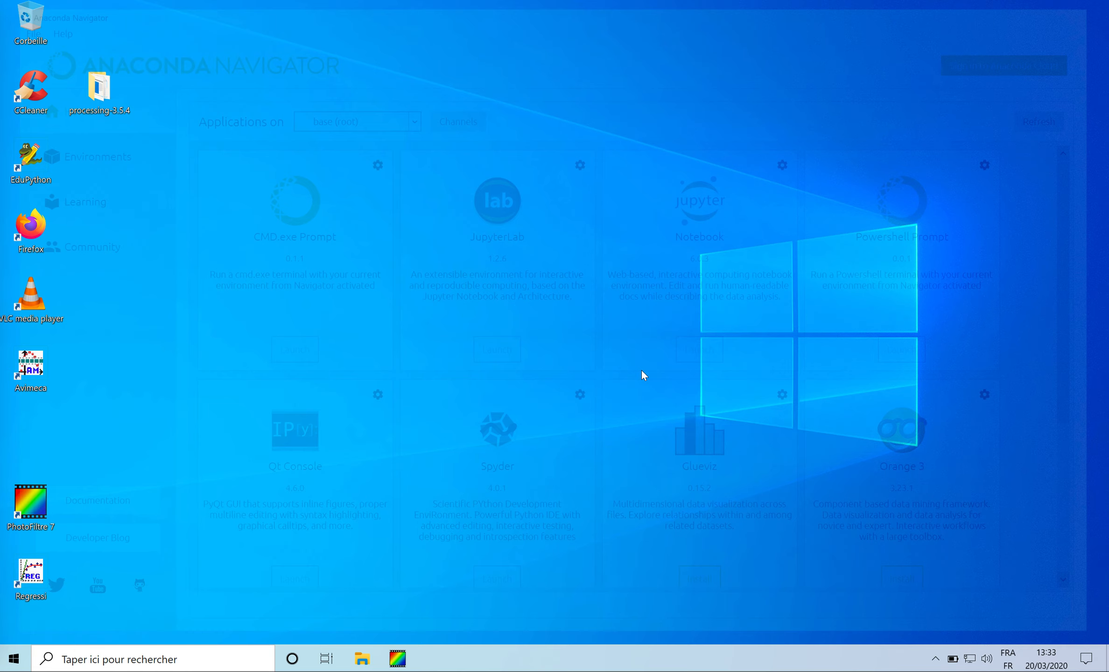